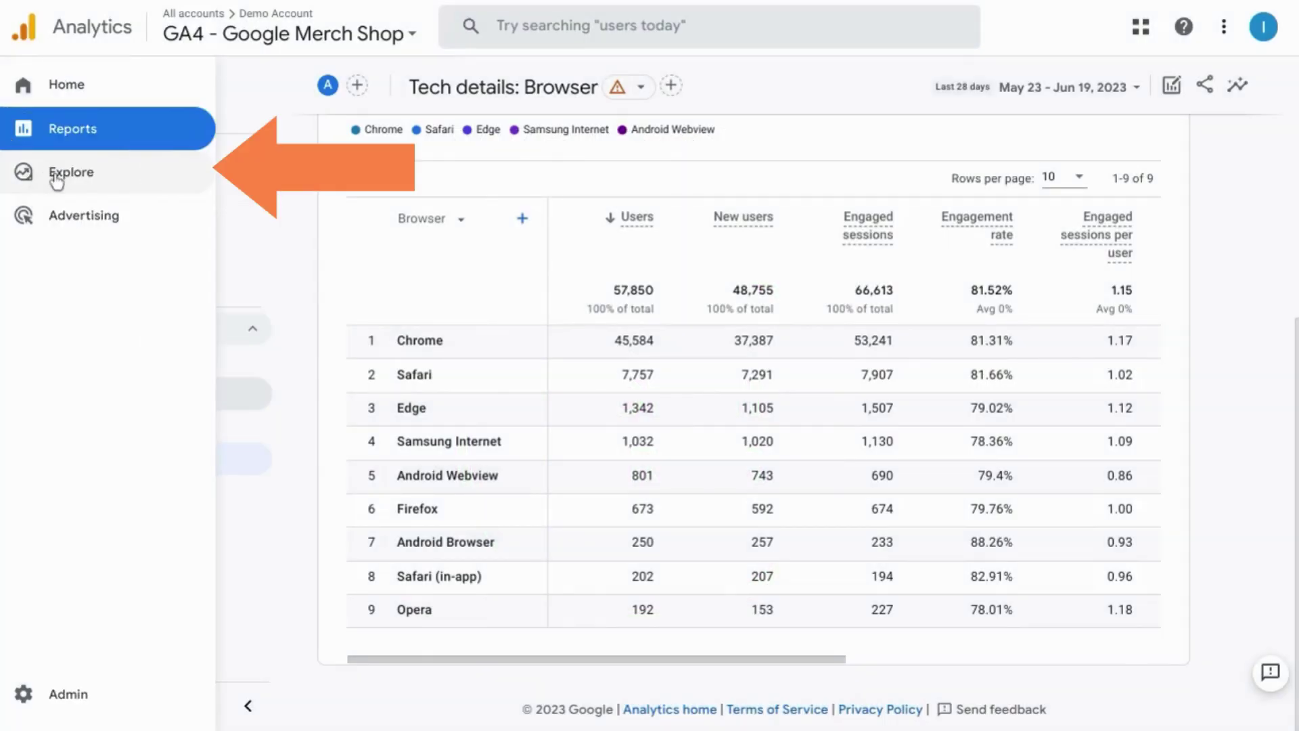
- Open Explore, browse the saved explorations, and open the Template gallery of techniques
{"action": "left_click", "coordinate": [57, 177]}
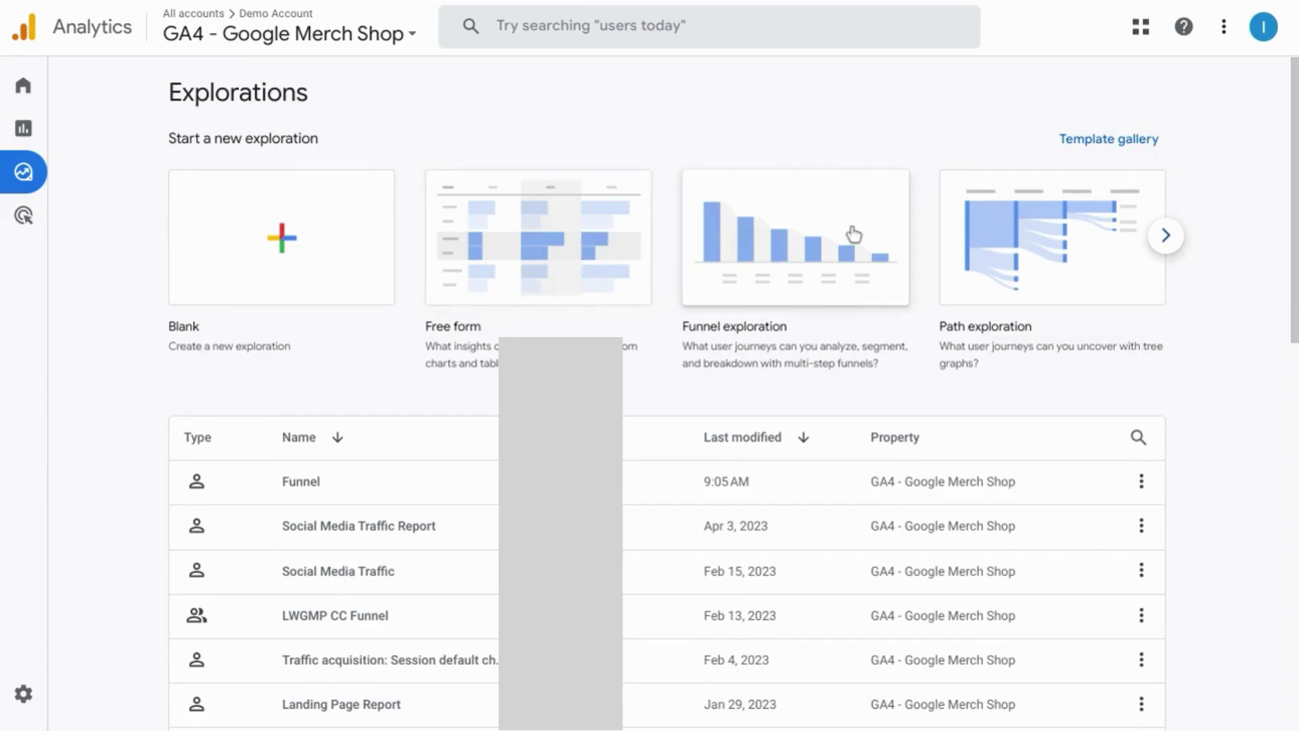
{"action": "scroll", "coordinate": [1101, 93], "scroll_direction": "down", "scroll_amount": 1}
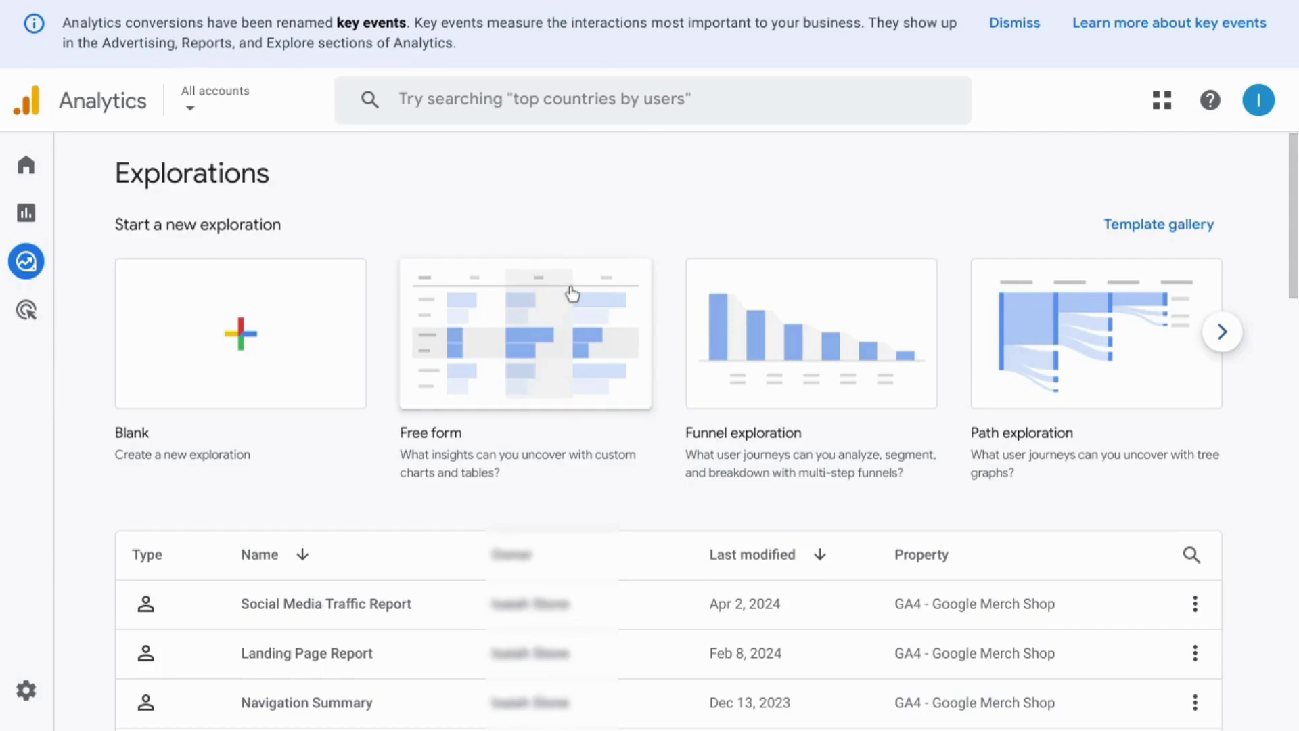
{"action": "scroll", "coordinate": [572, 293], "scroll_direction": "down", "scroll_amount": 1}
{"action": "scroll", "coordinate": [572, 293], "scroll_direction": "up", "scroll_amount": 1}
{"action": "left_click", "coordinate": [547, 323]}
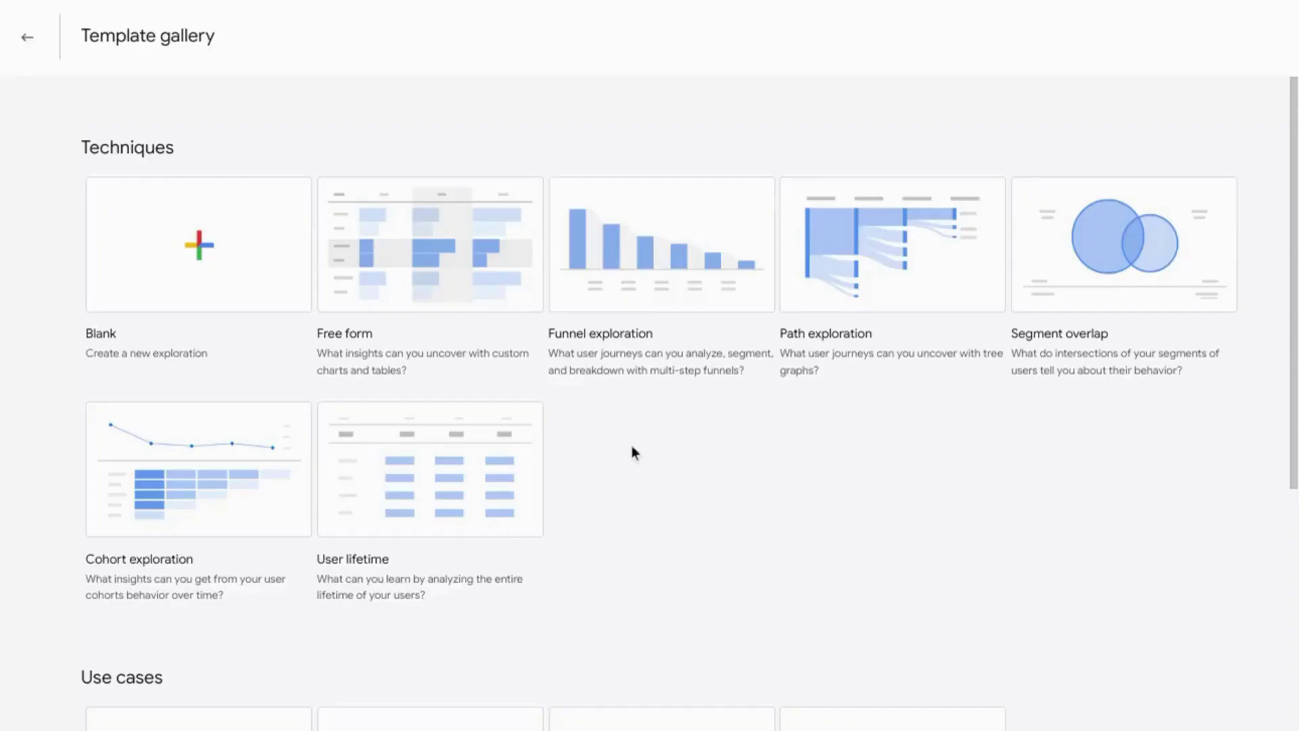
- Start a Funnel exploration with four steps, First open/visit to Purchase, split by Device category
{"action": "left_click", "coordinate": [652, 287]}
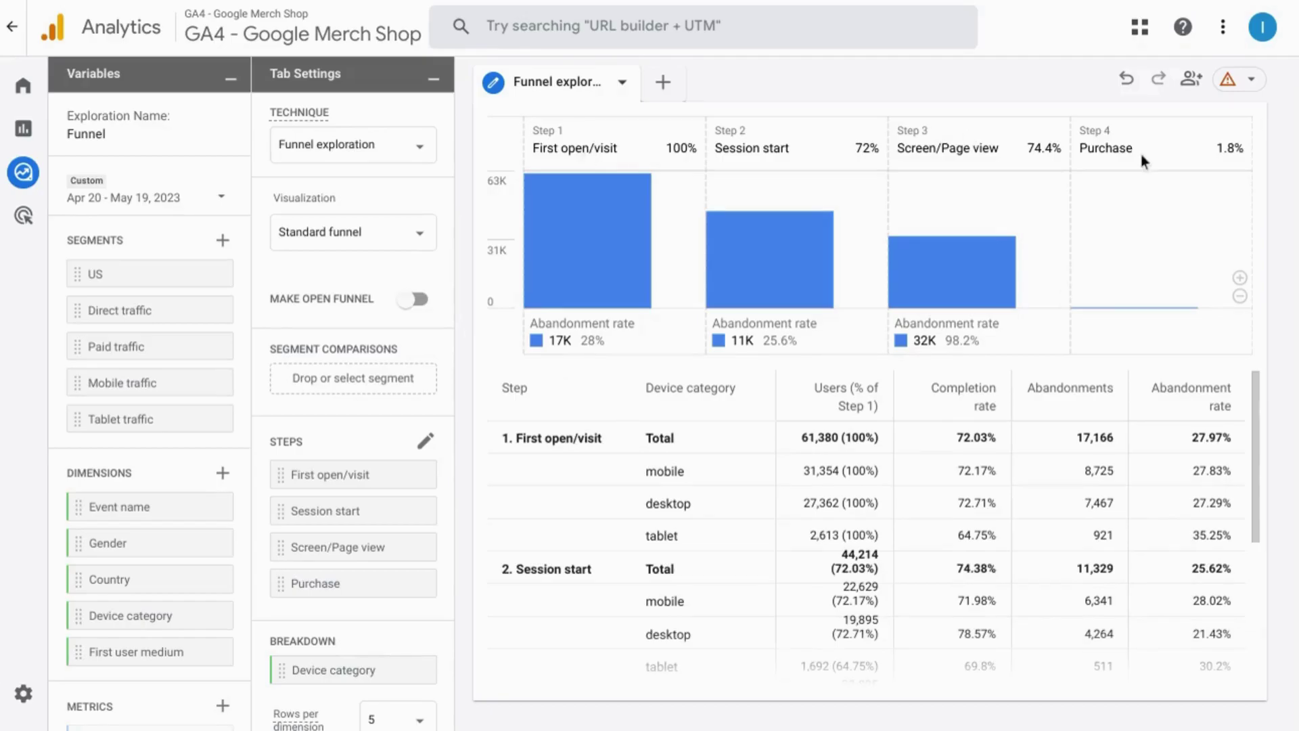
{"action": "mouse_move", "coordinate": [603, 270]}
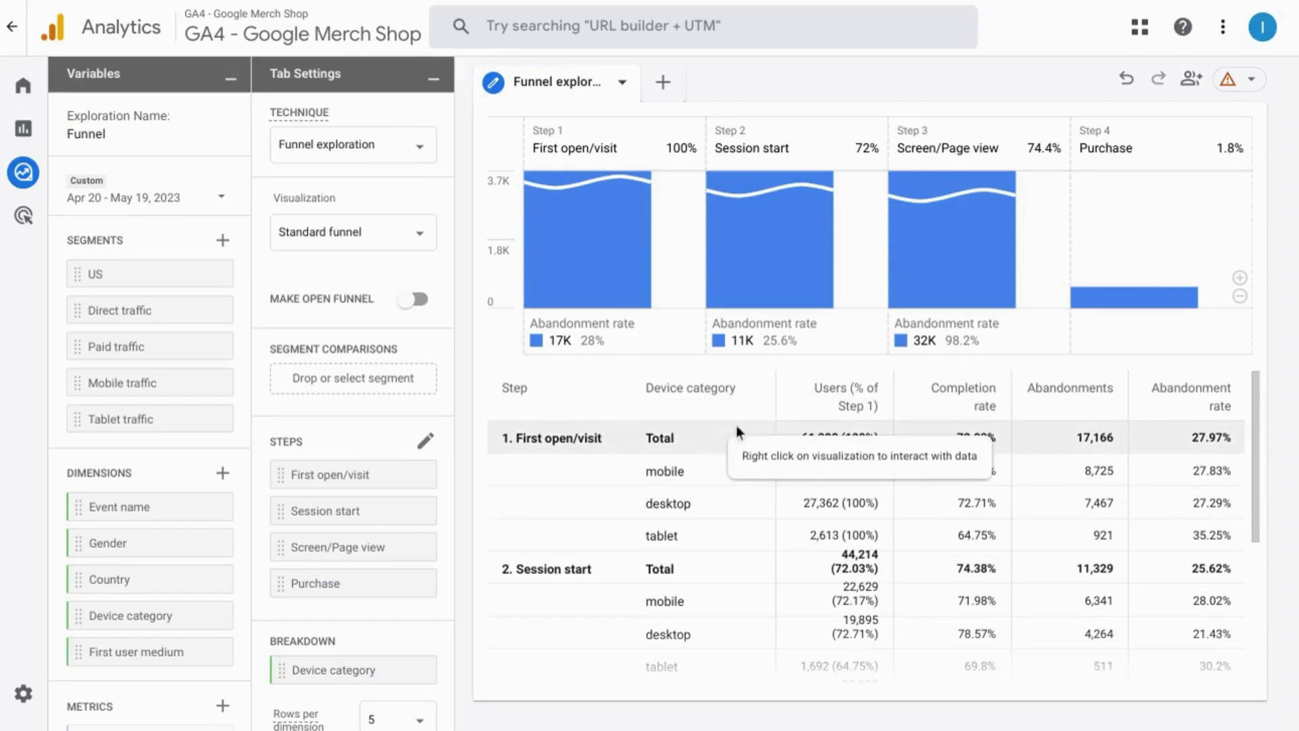
{"action": "mouse_move", "coordinate": [313, 671]}
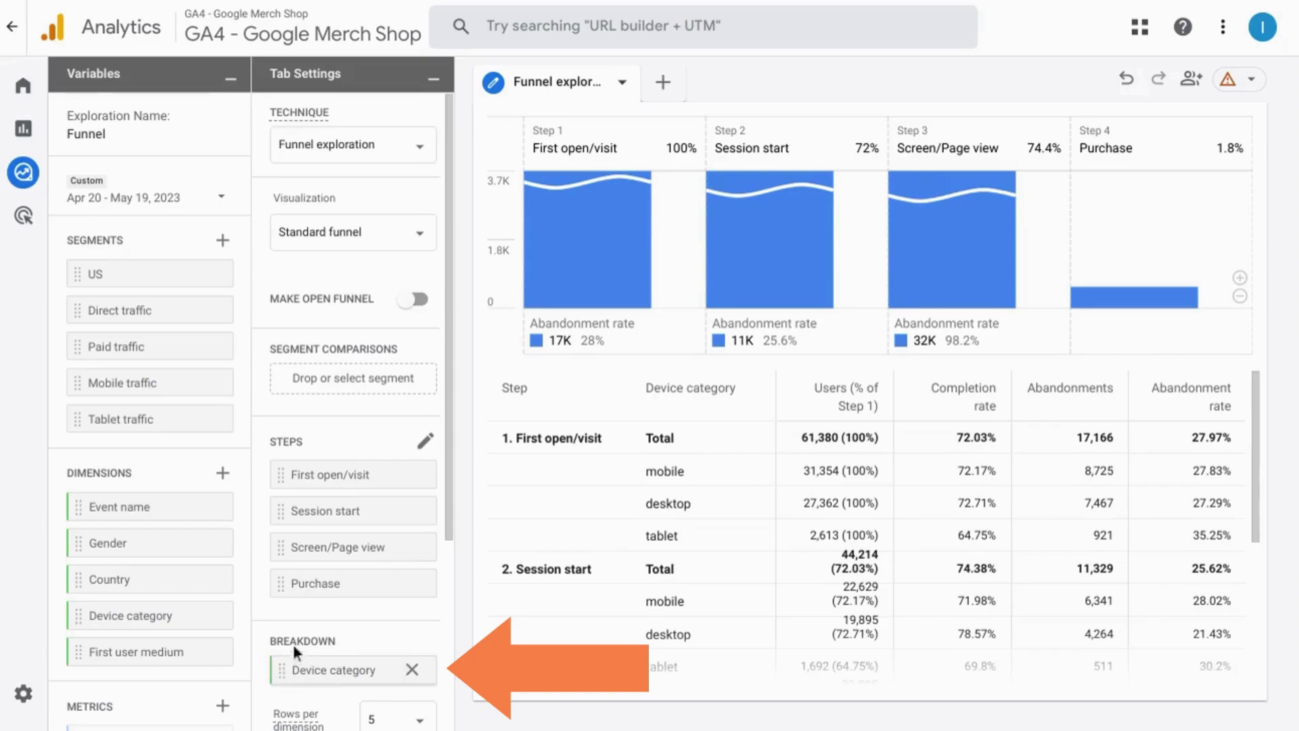
{"action": "scroll", "coordinate": [289, 650], "scroll_direction": "down", "scroll_amount": 2}
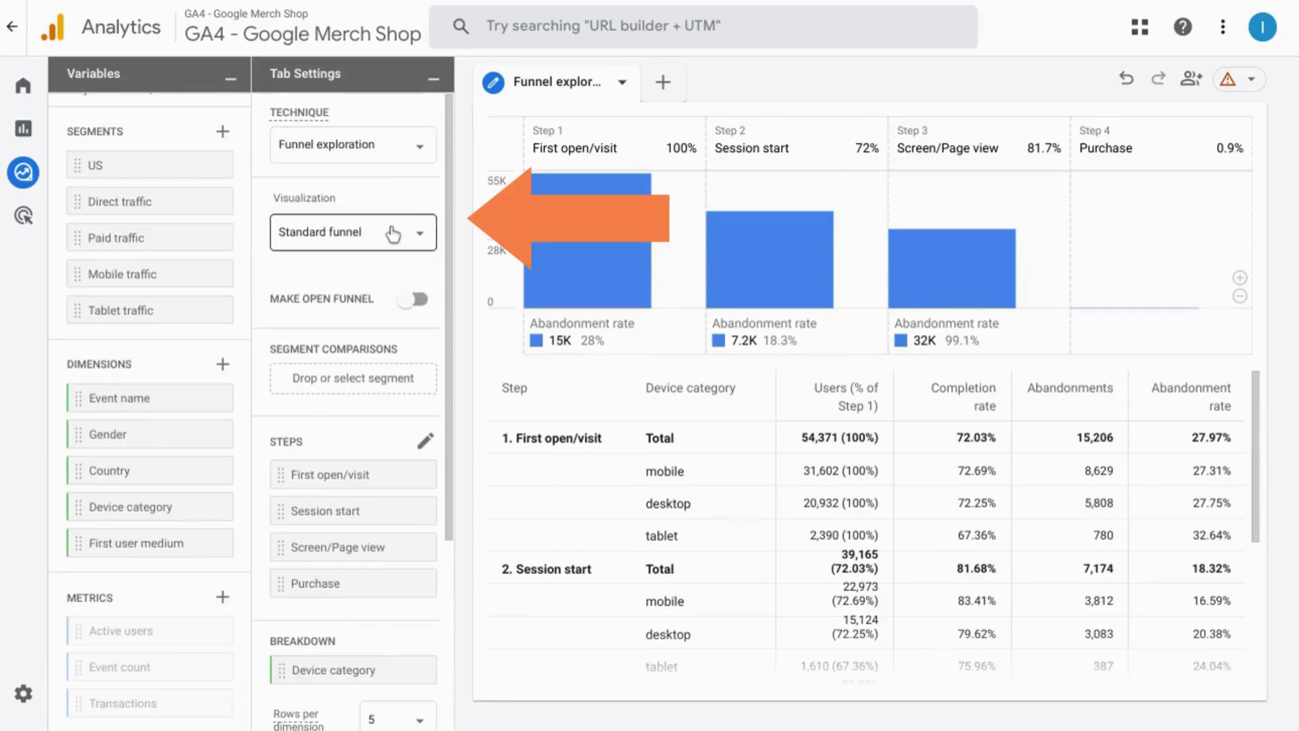
- Switch the funnel visualization to Trended funnel, charting step users from 21 May to 18 Jun
{"action": "left_click", "coordinate": [395, 237]}
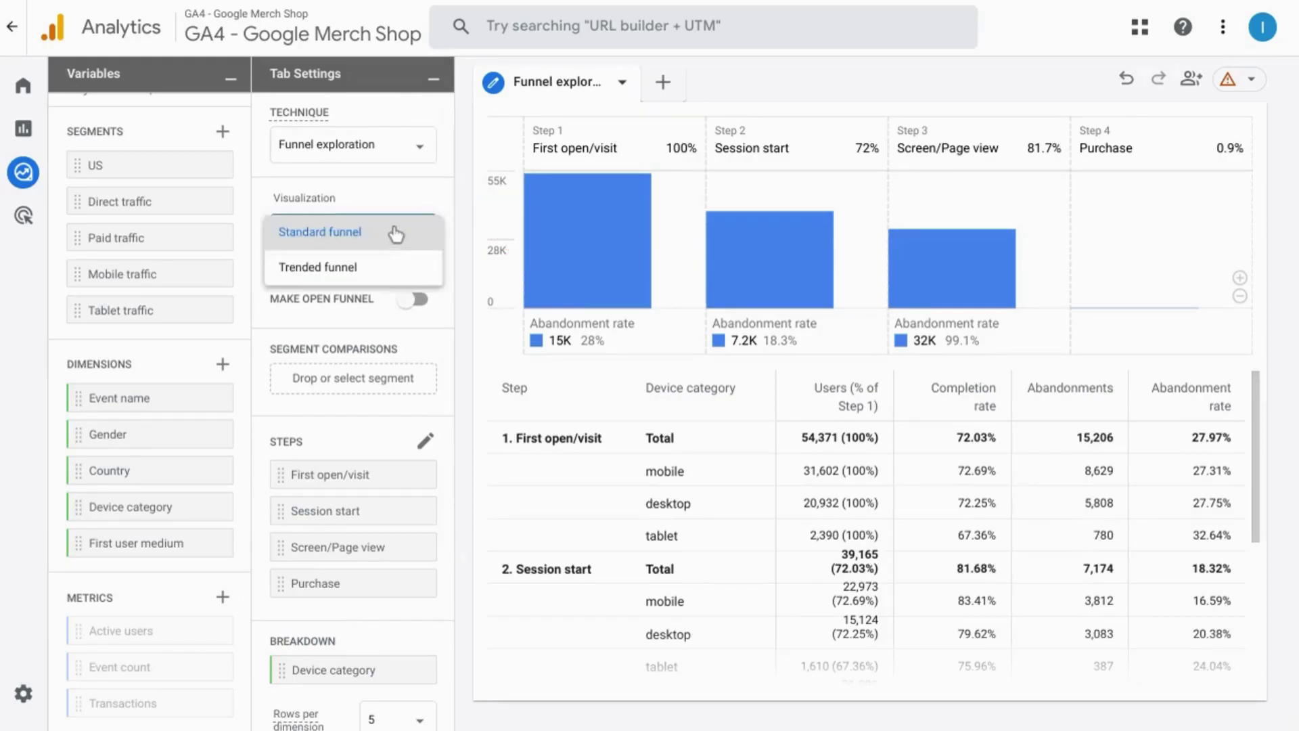
{"action": "left_click", "coordinate": [318, 268]}
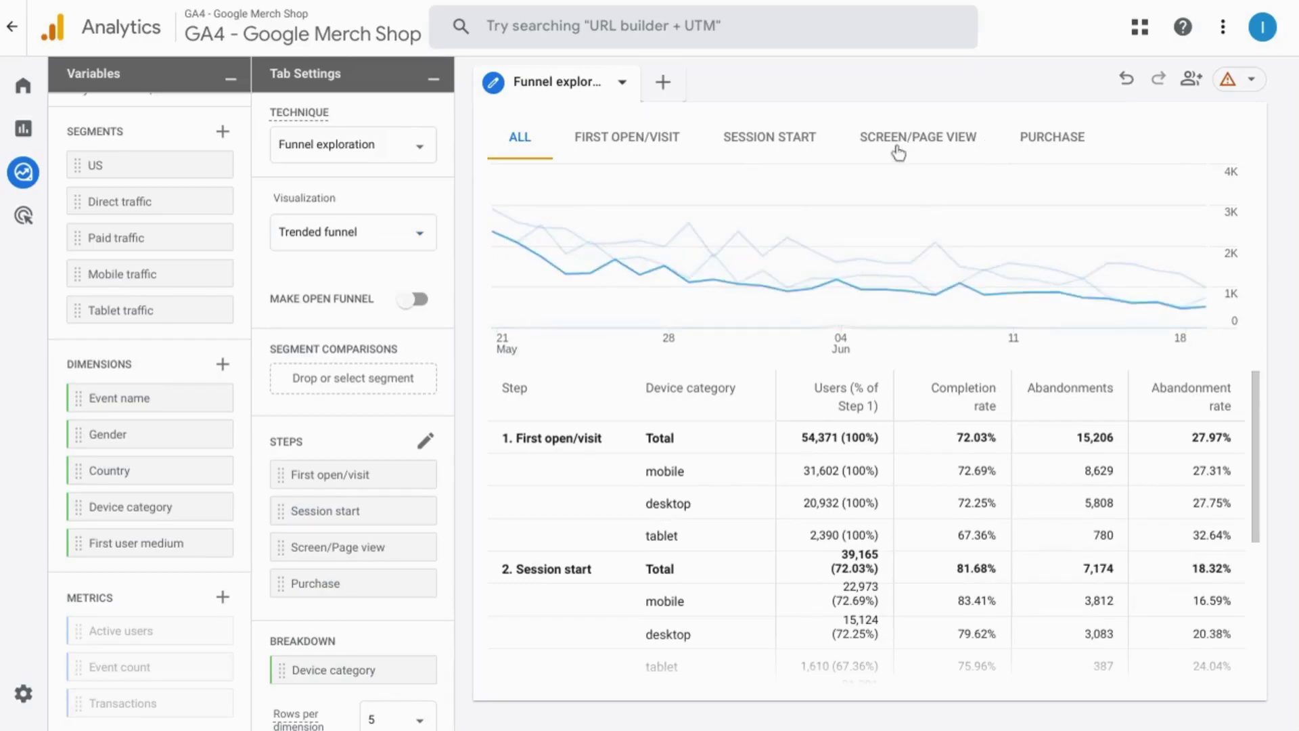
{"action": "left_click", "coordinate": [767, 156]}
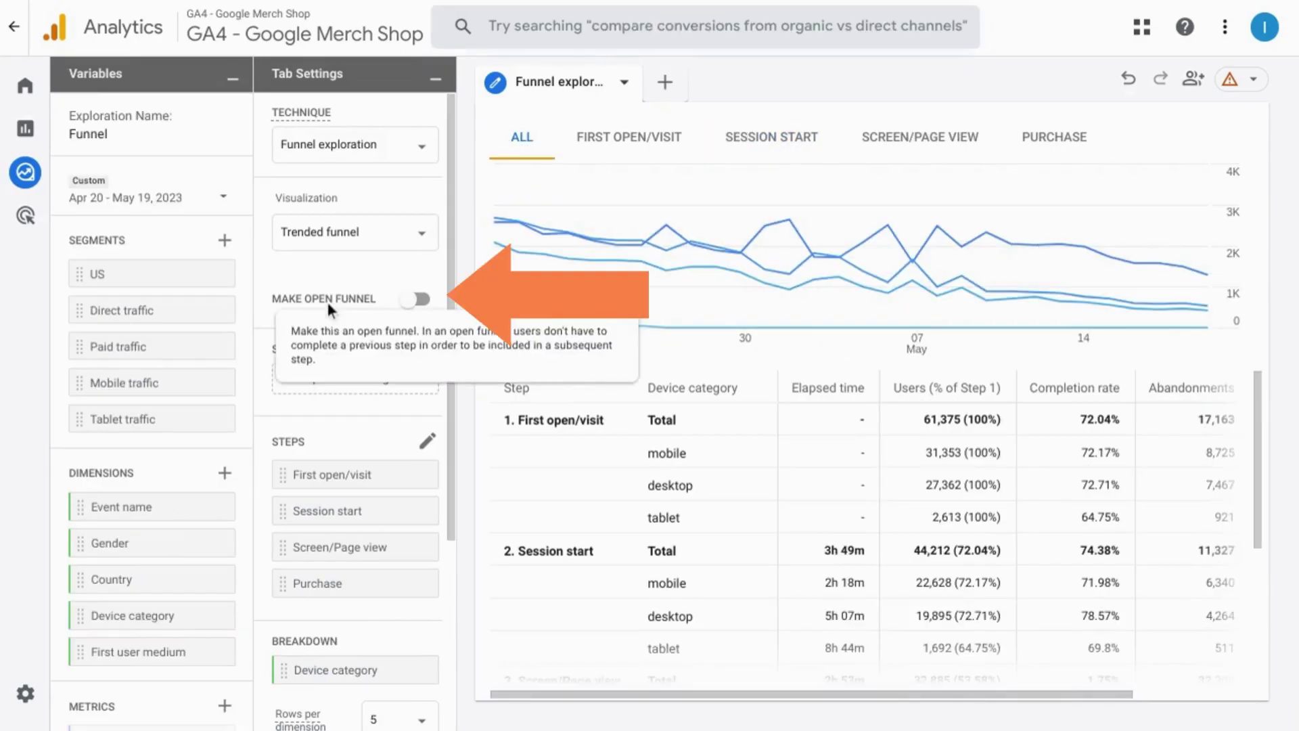
{"action": "left_click", "coordinate": [419, 300]}
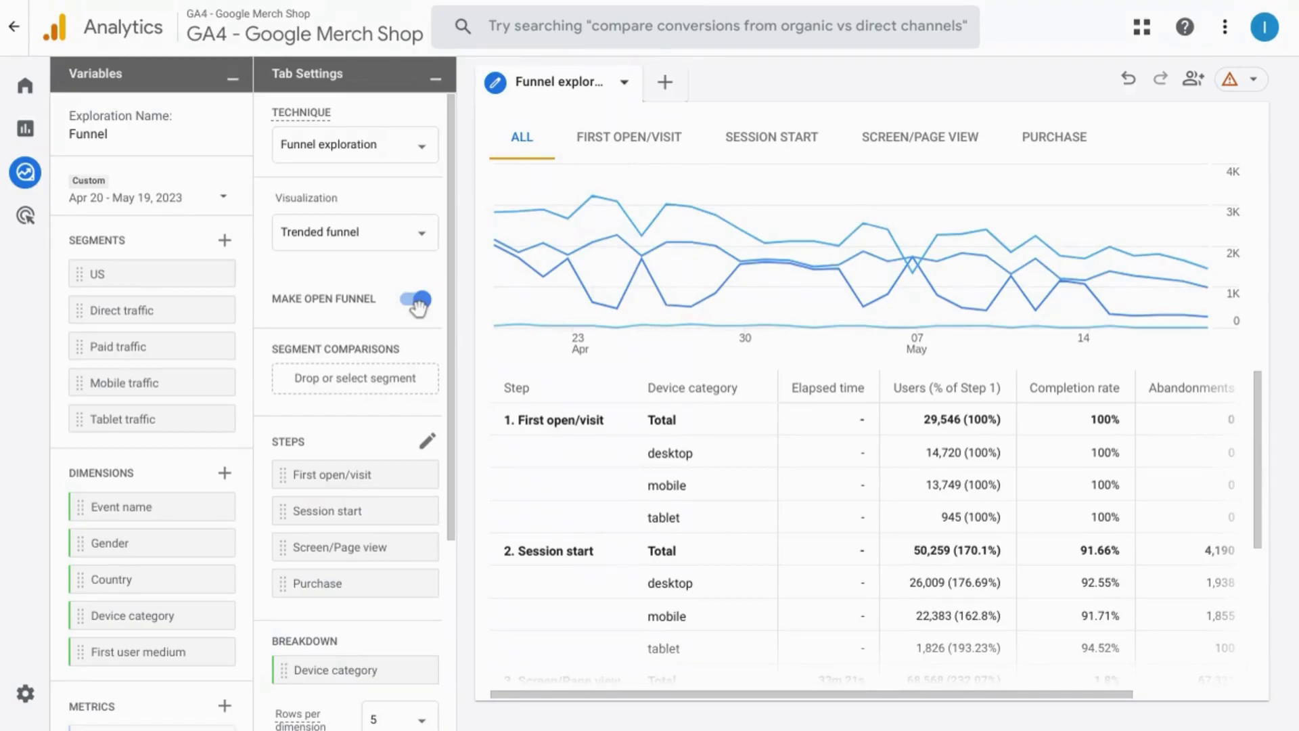
{"action": "left_click", "coordinate": [419, 300]}
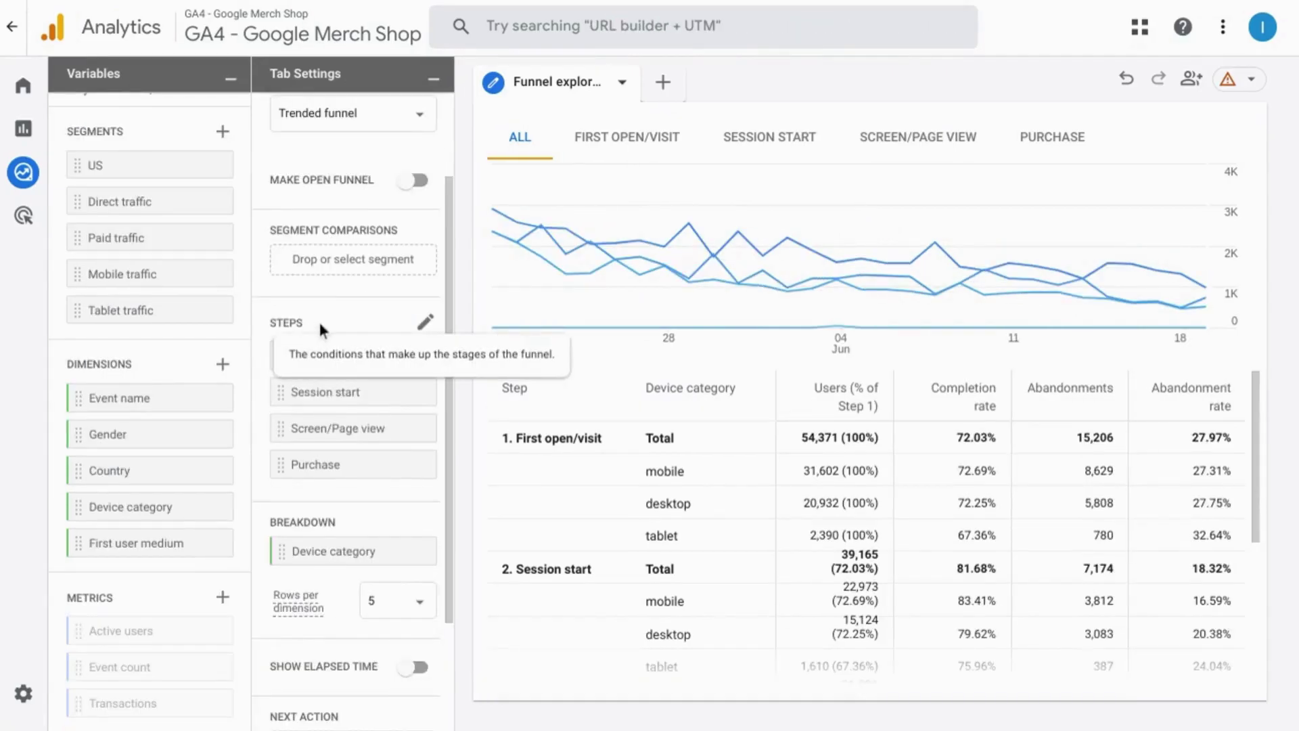
- Review the funnel step definitions (first_open or first_visit, then session_start) and apply them
{"action": "scroll", "coordinate": [372, 308], "scroll_direction": "down", "scroll_amount": 2}
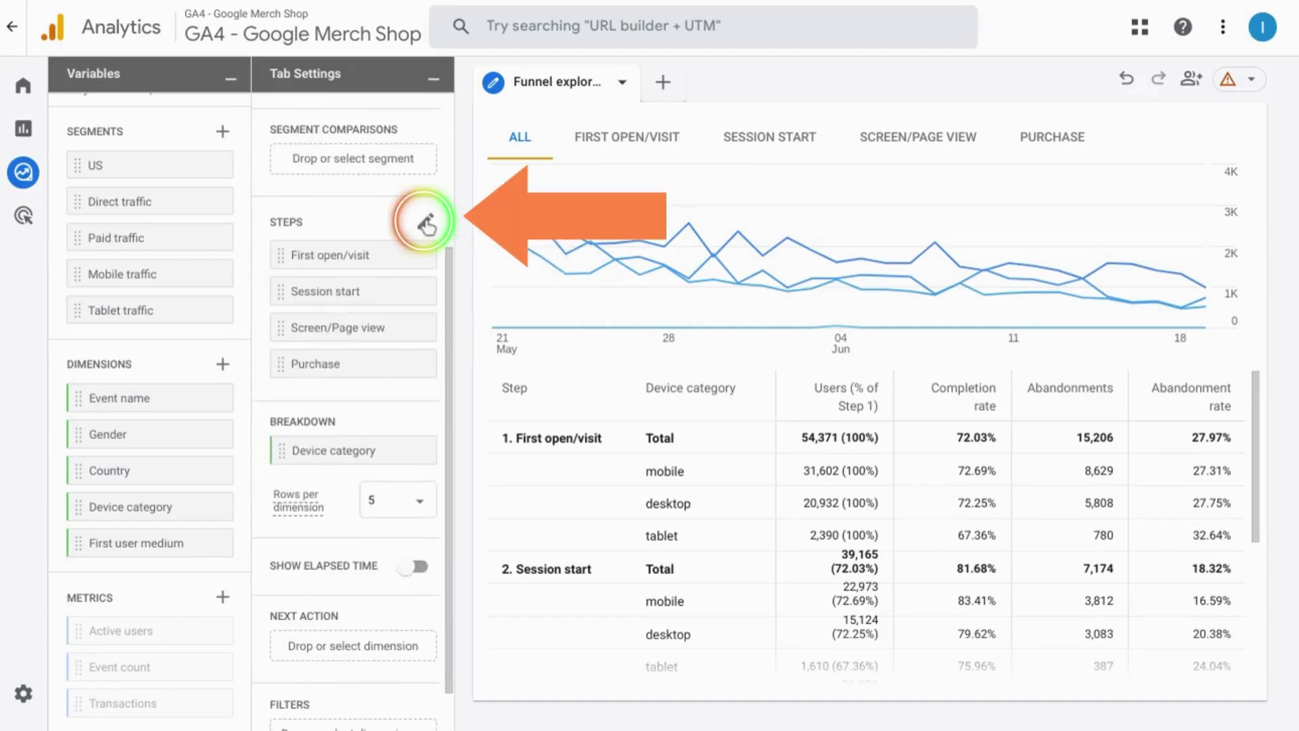
{"action": "left_click", "coordinate": [427, 224]}
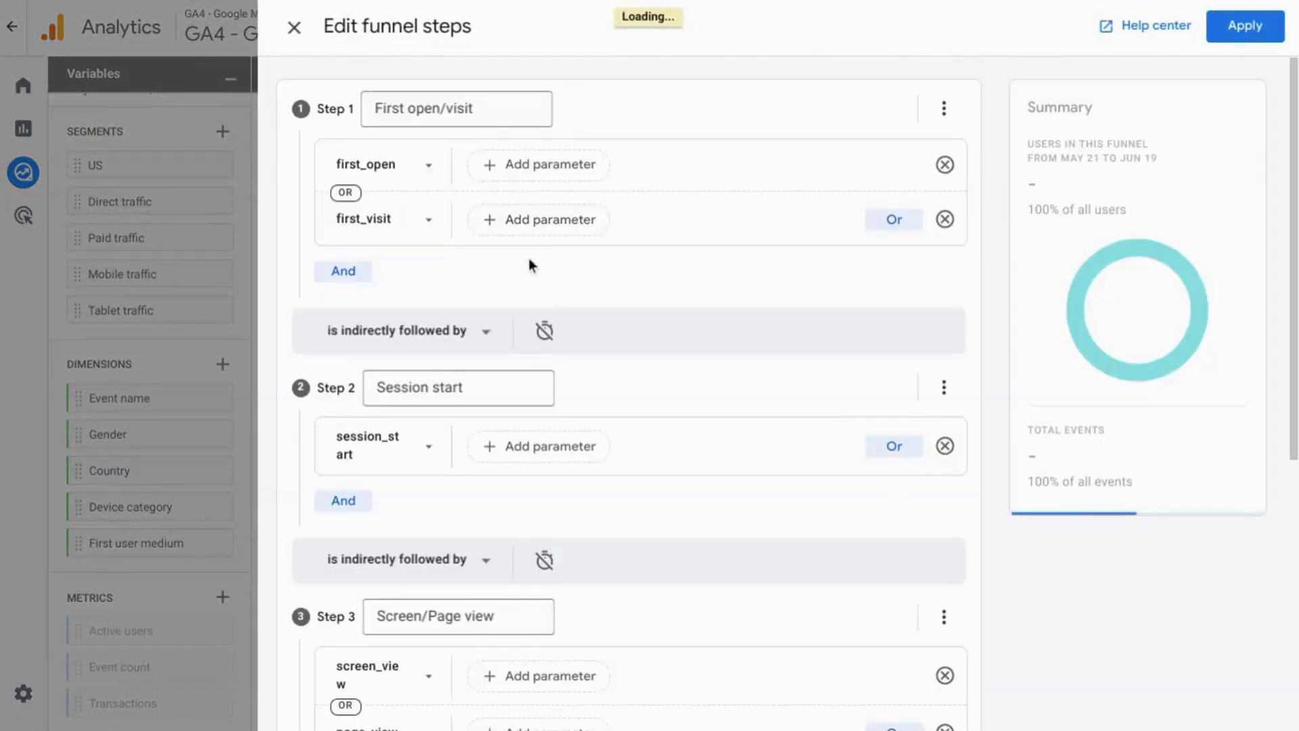
{"action": "scroll", "coordinate": [520, 295], "scroll_direction": "down", "scroll_amount": 1}
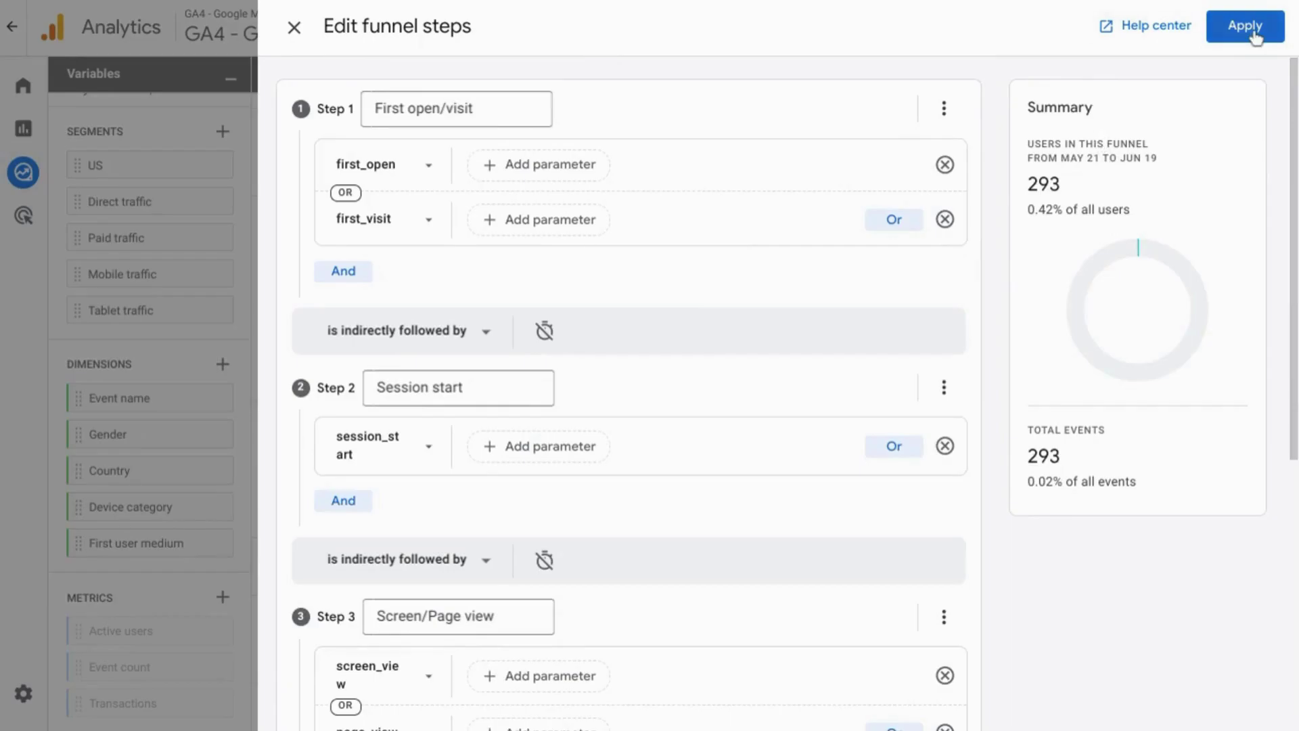
{"action": "left_click", "coordinate": [1248, 27]}
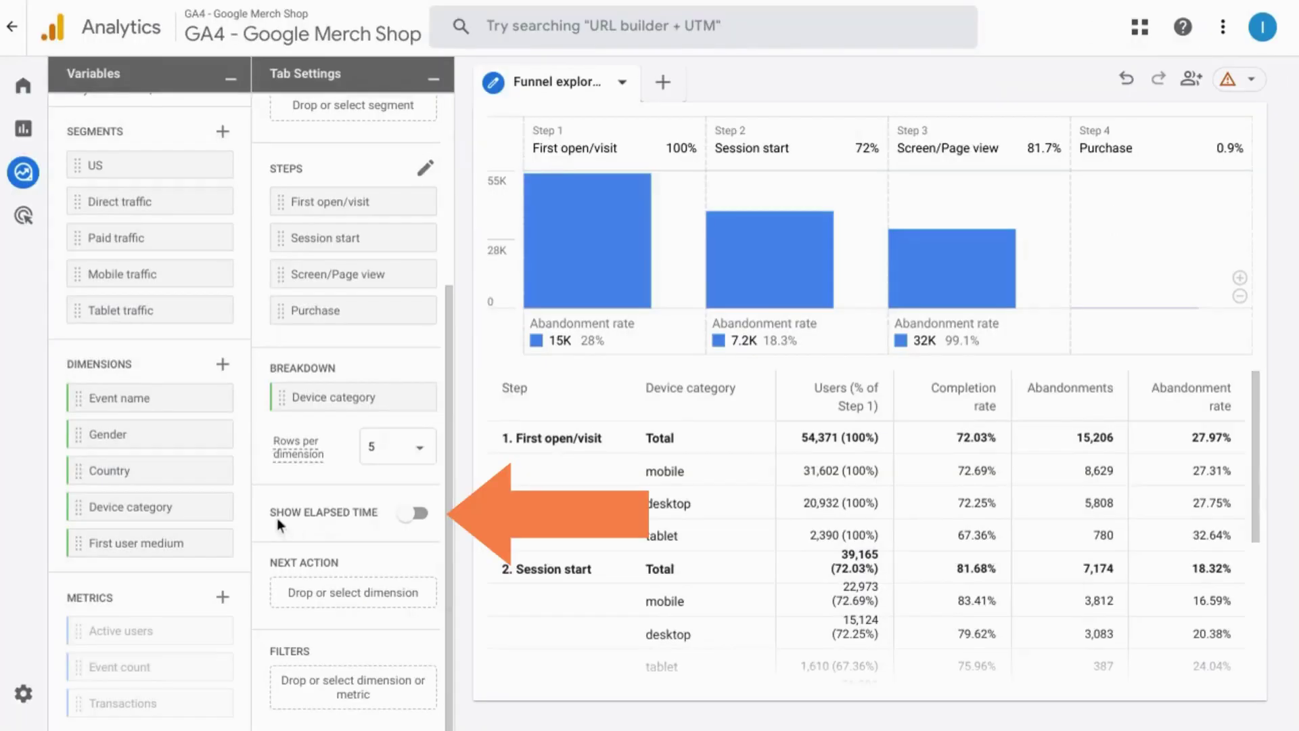
- Turn on Show elapsed time so the funnel table shows 2d 07h before Purchase
{"action": "left_click", "coordinate": [421, 514]}
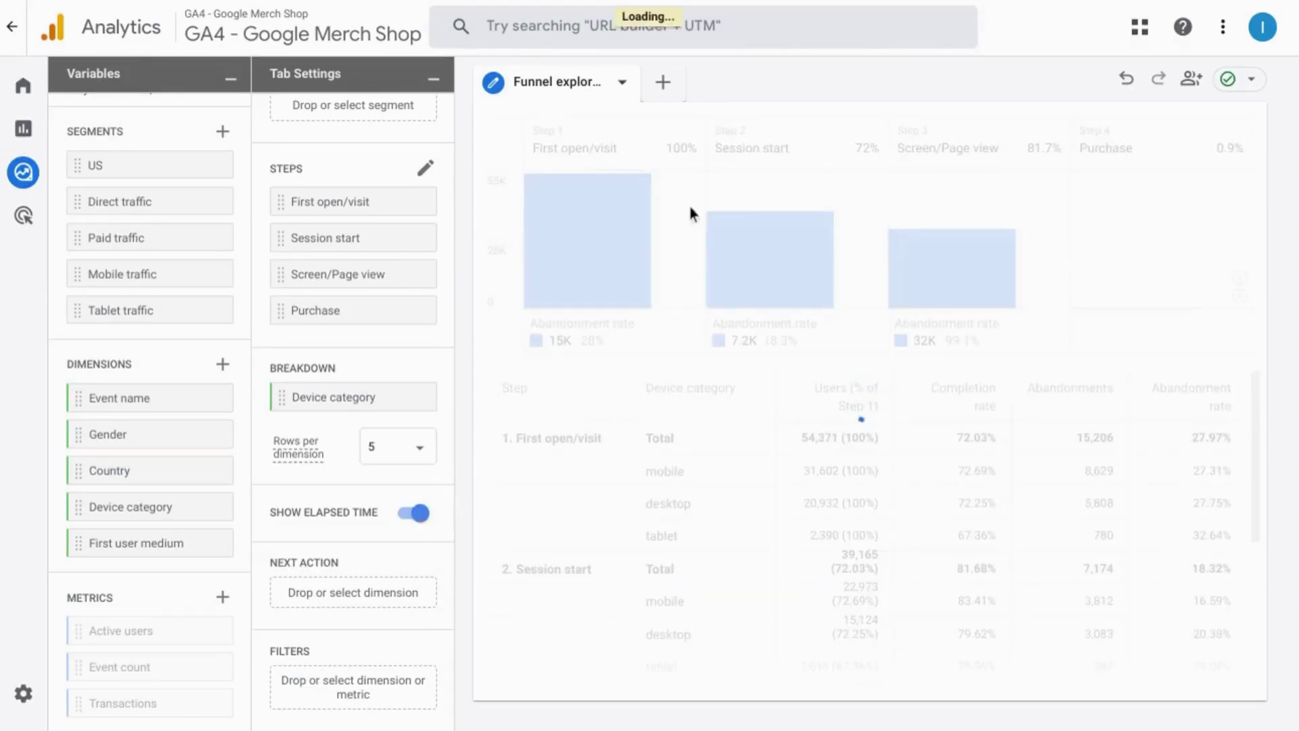
{"action": "scroll", "coordinate": [839, 538], "scroll_direction": "down", "scroll_amount": 4}
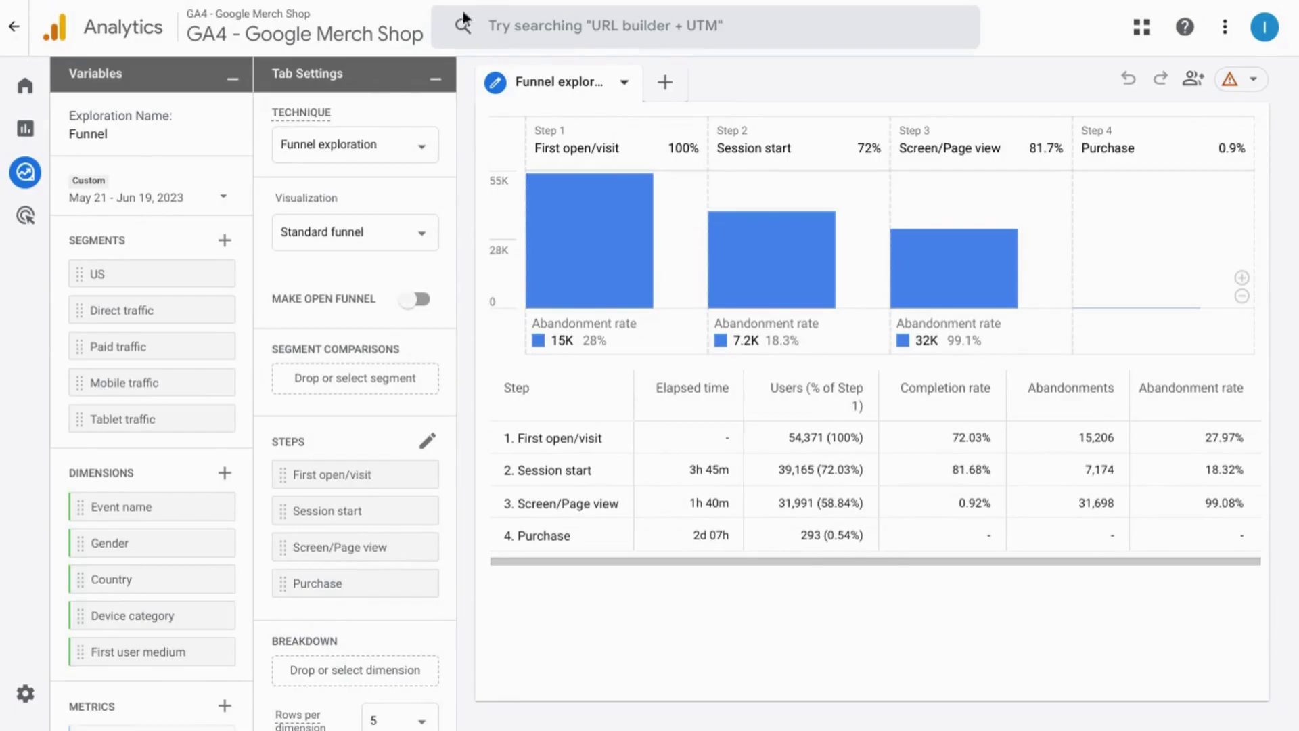
- Leave the funnel and open a Path exploration tracing events from session_start through page_view
{"action": "left_click", "coordinate": [13, 31]}
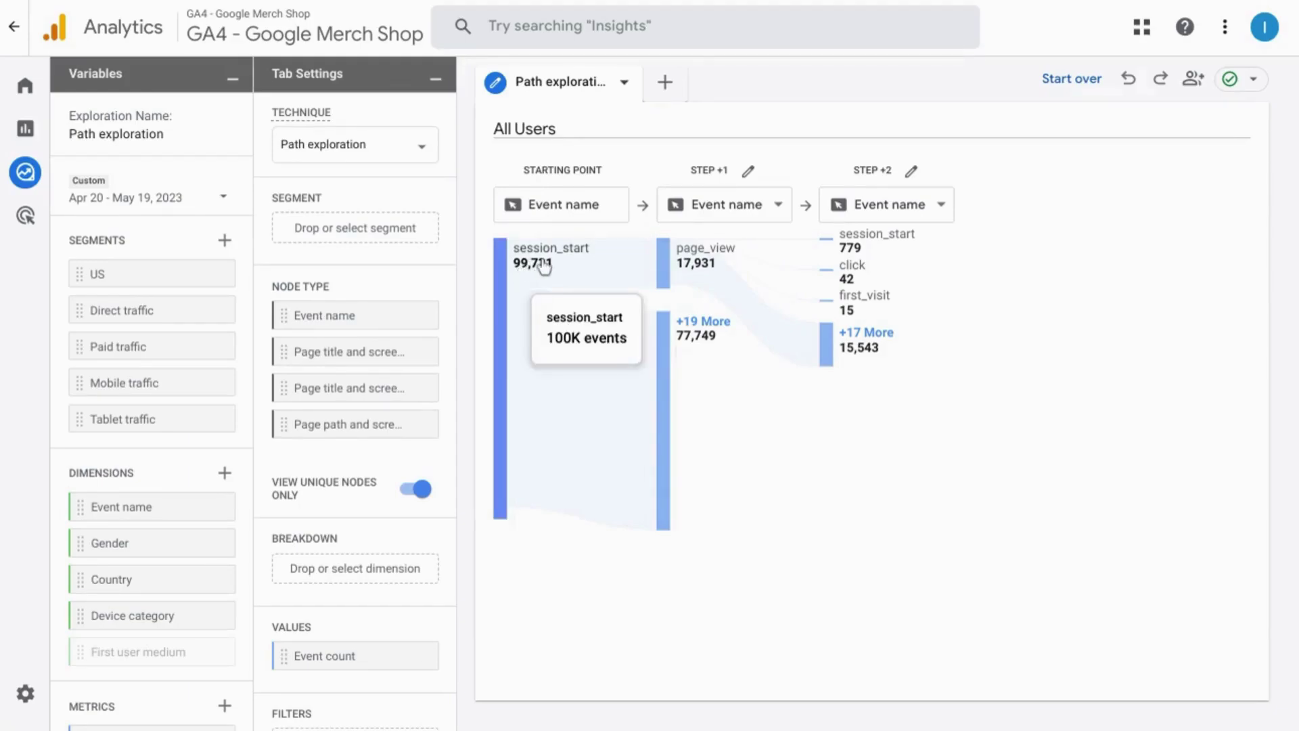
{"action": "mouse_move", "coordinate": [689, 263]}
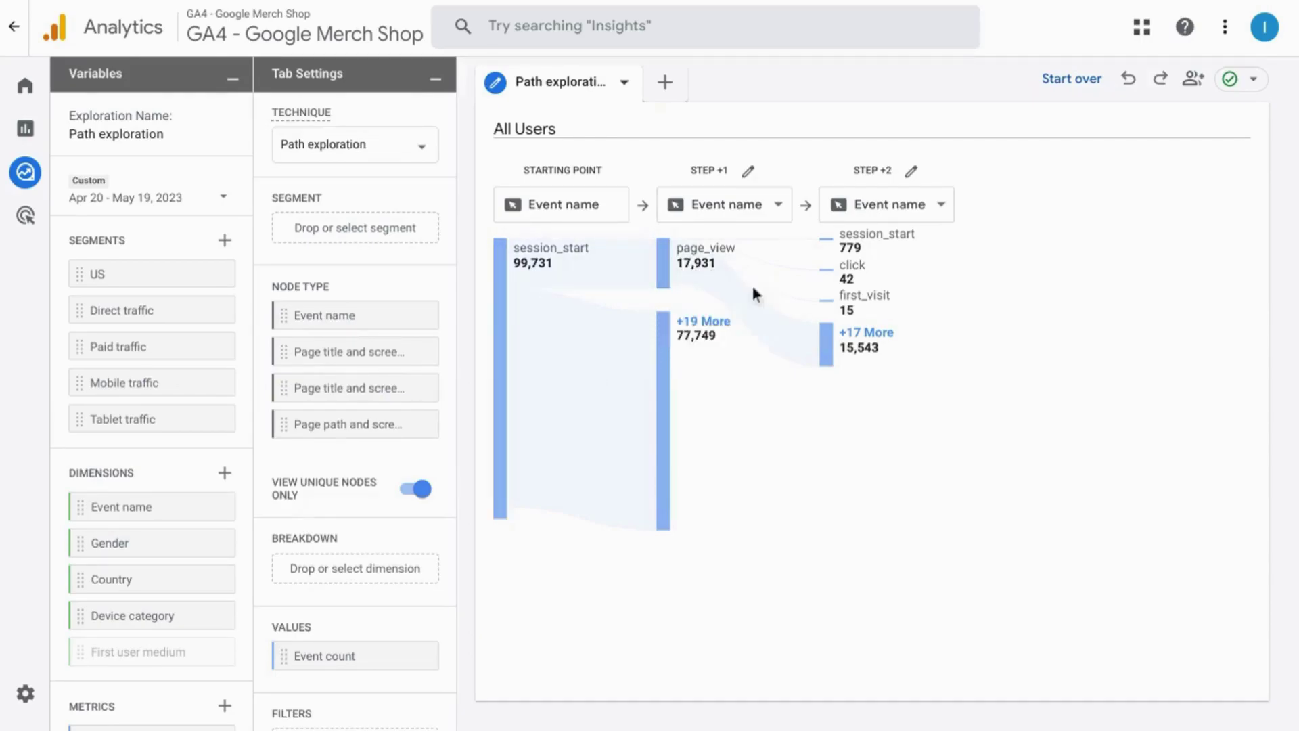
{"action": "mouse_move", "coordinate": [856, 245]}
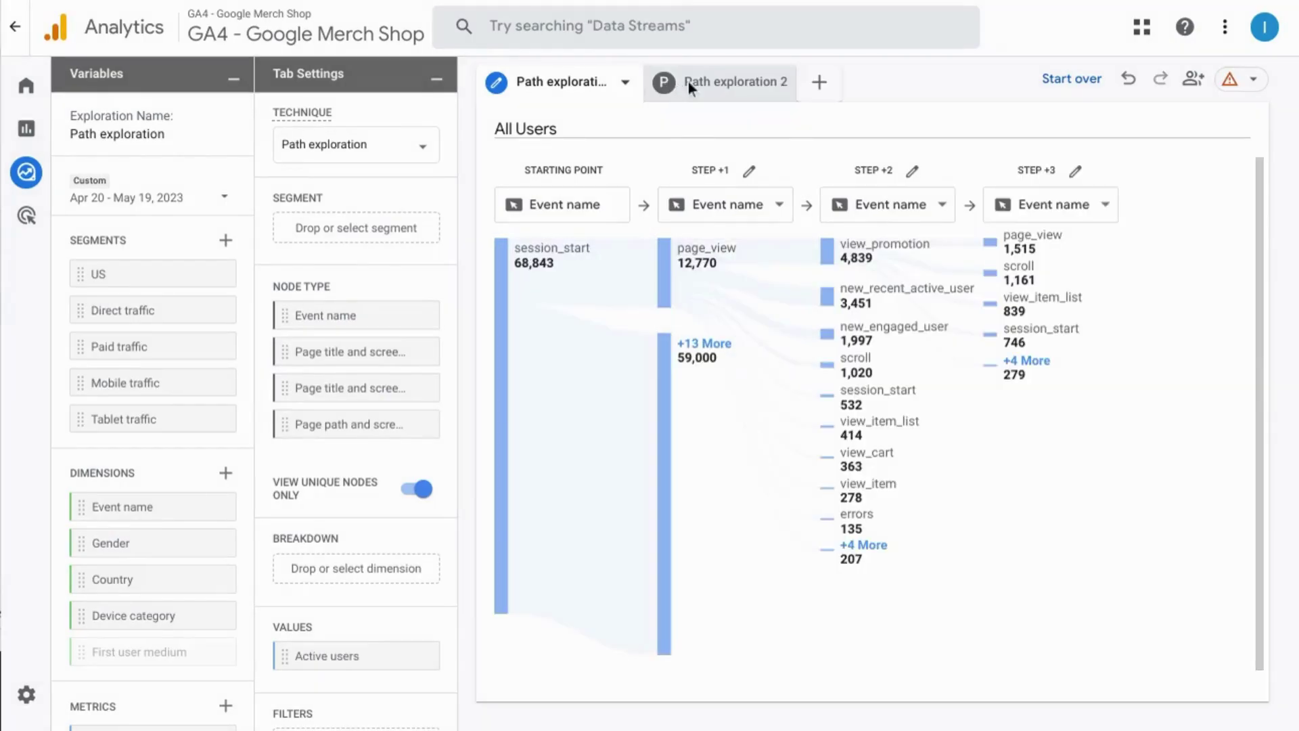
{"action": "left_click", "coordinate": [690, 81]}
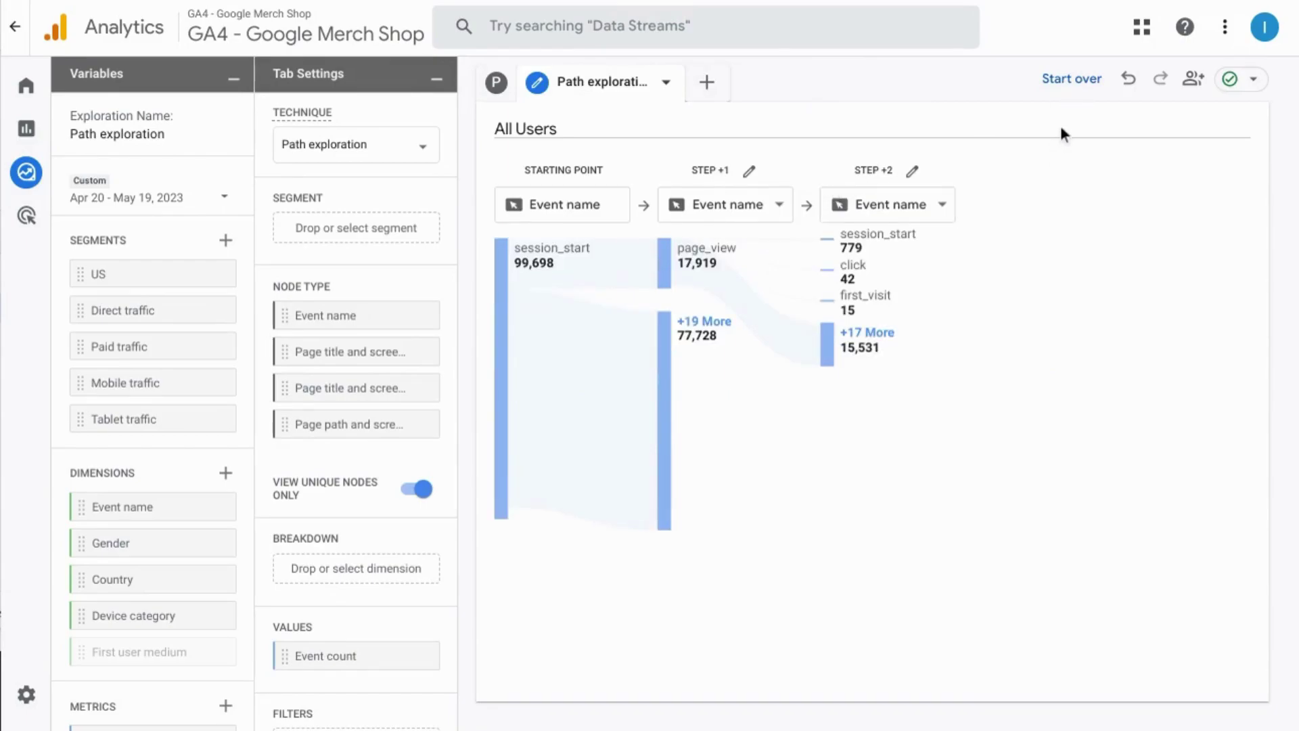
- Restart the path using Event name nodes and search the starting events for purchase
{"action": "left_click", "coordinate": [1057, 86]}
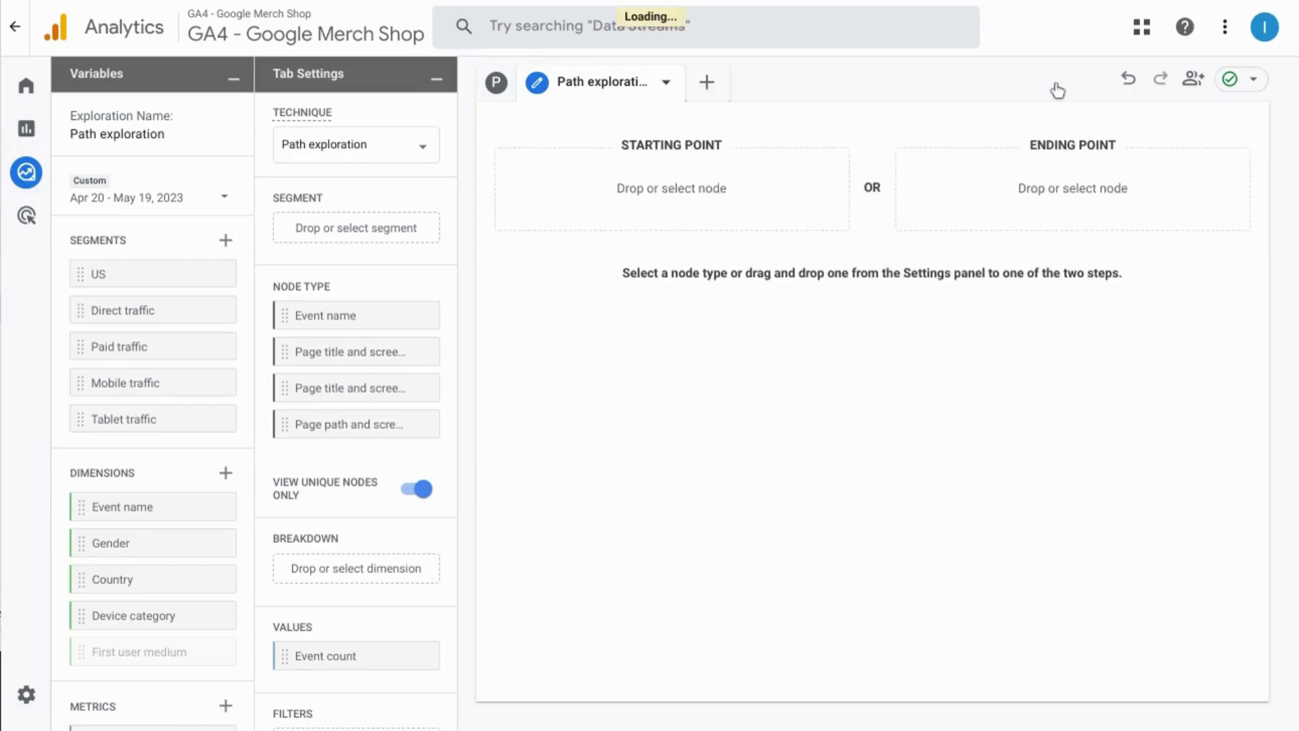
{"action": "left_click", "coordinate": [1049, 195]}
{"action": "left_click", "coordinate": [1101, 218]}
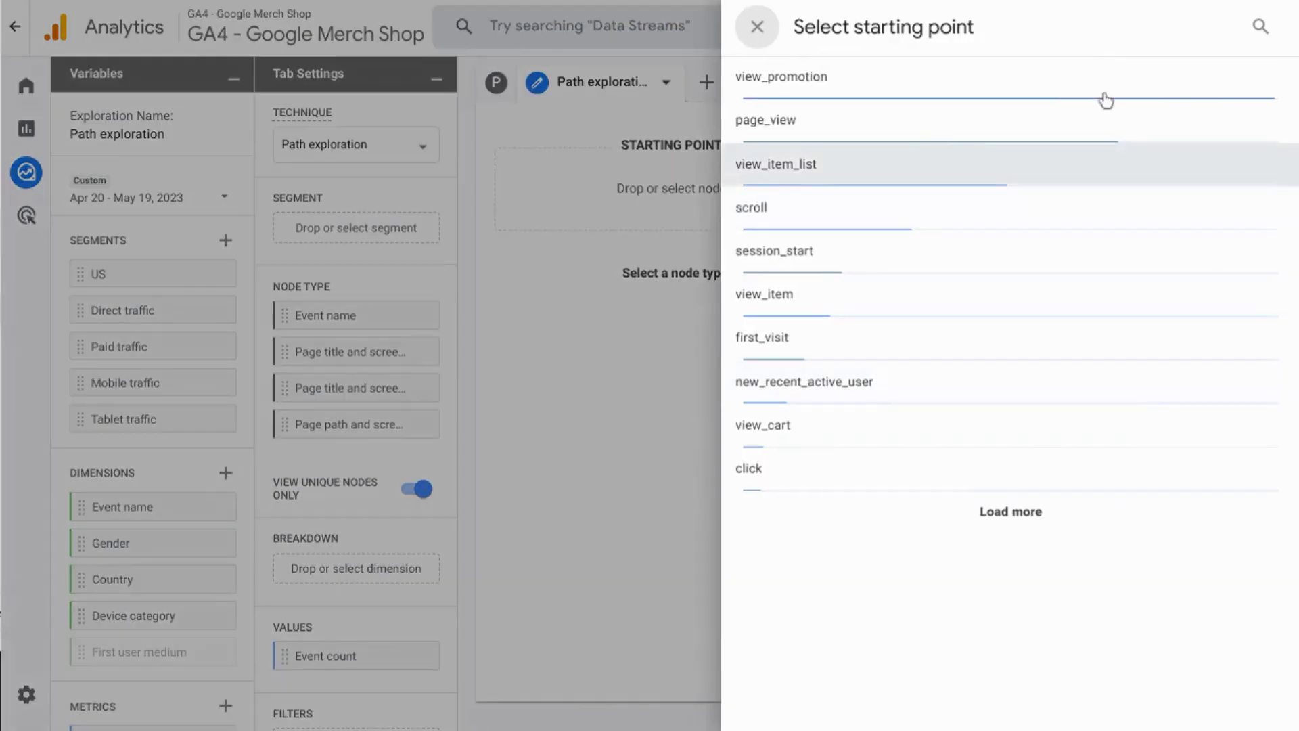
{"action": "left_click", "coordinate": [1251, 27]}
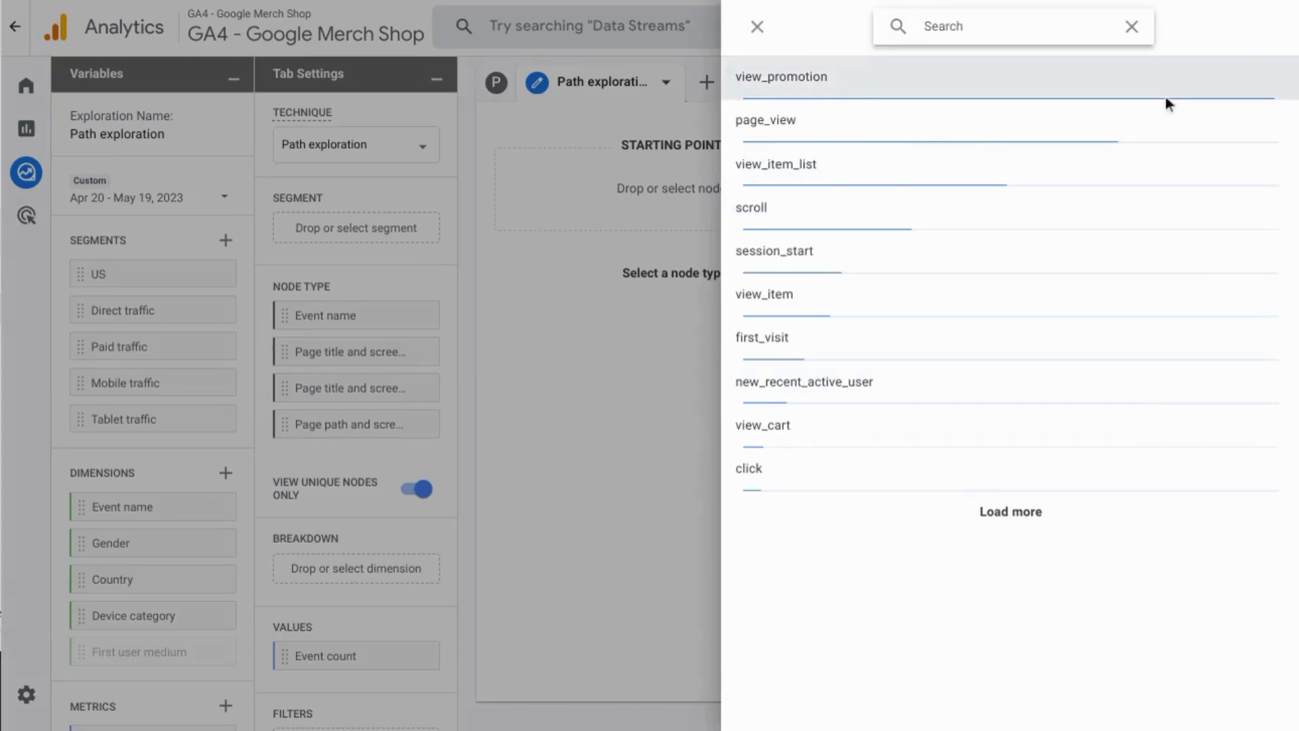
{"action": "type", "text": "purchase"}
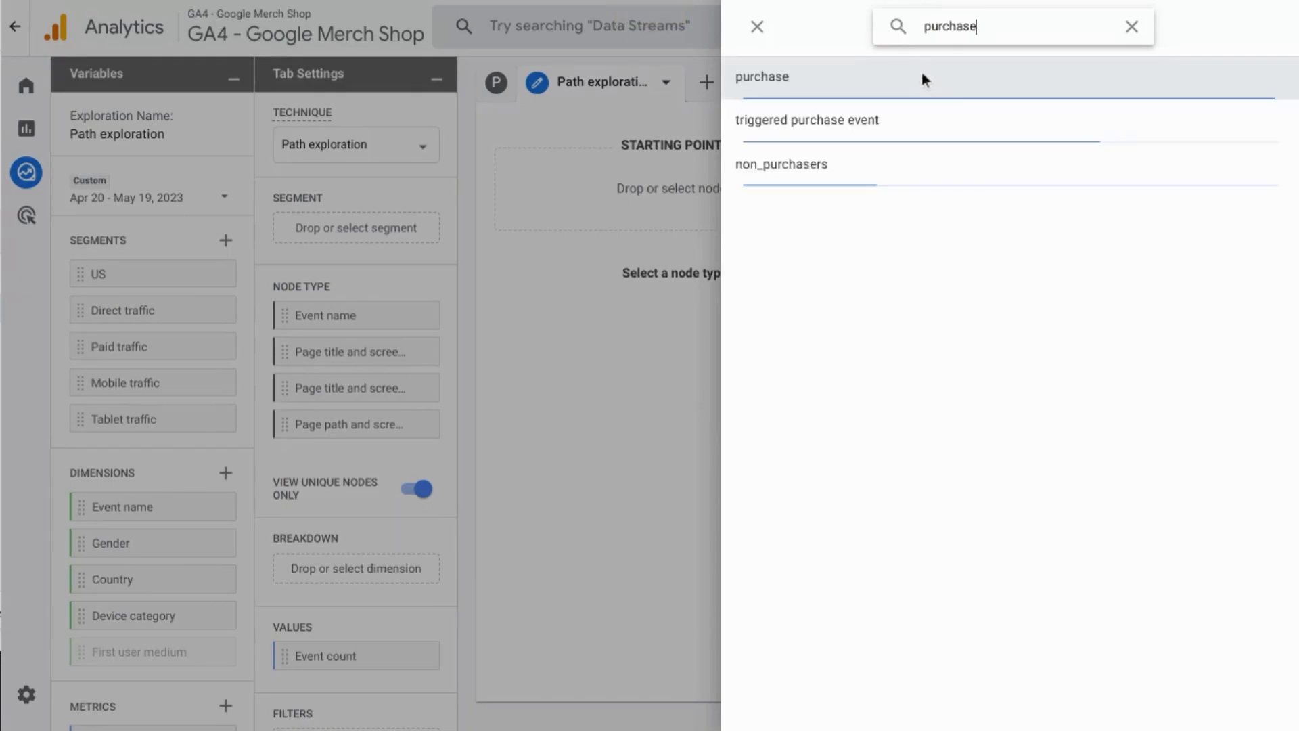
{"action": "left_click", "coordinate": [922, 75]}
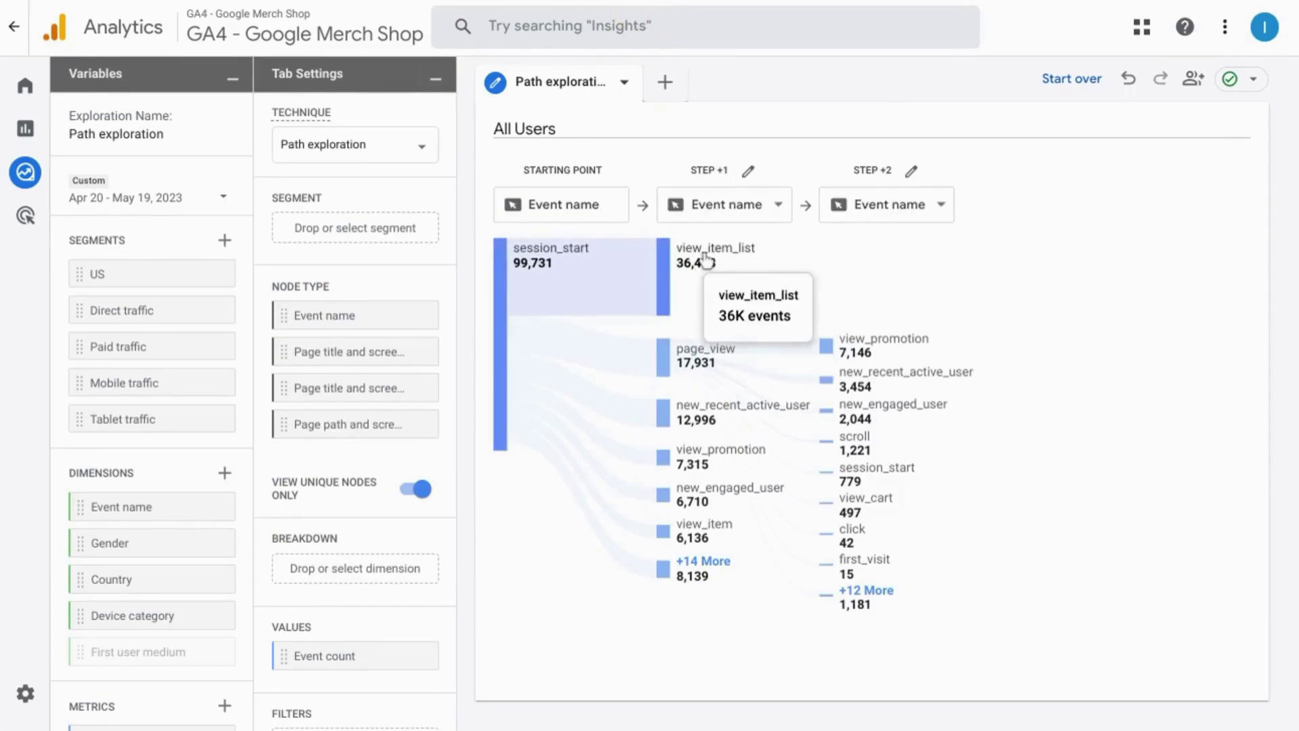
- Expand the view_item_list node into its Step +2 and Step +3 branches
{"action": "left_click", "coordinate": [706, 259]}
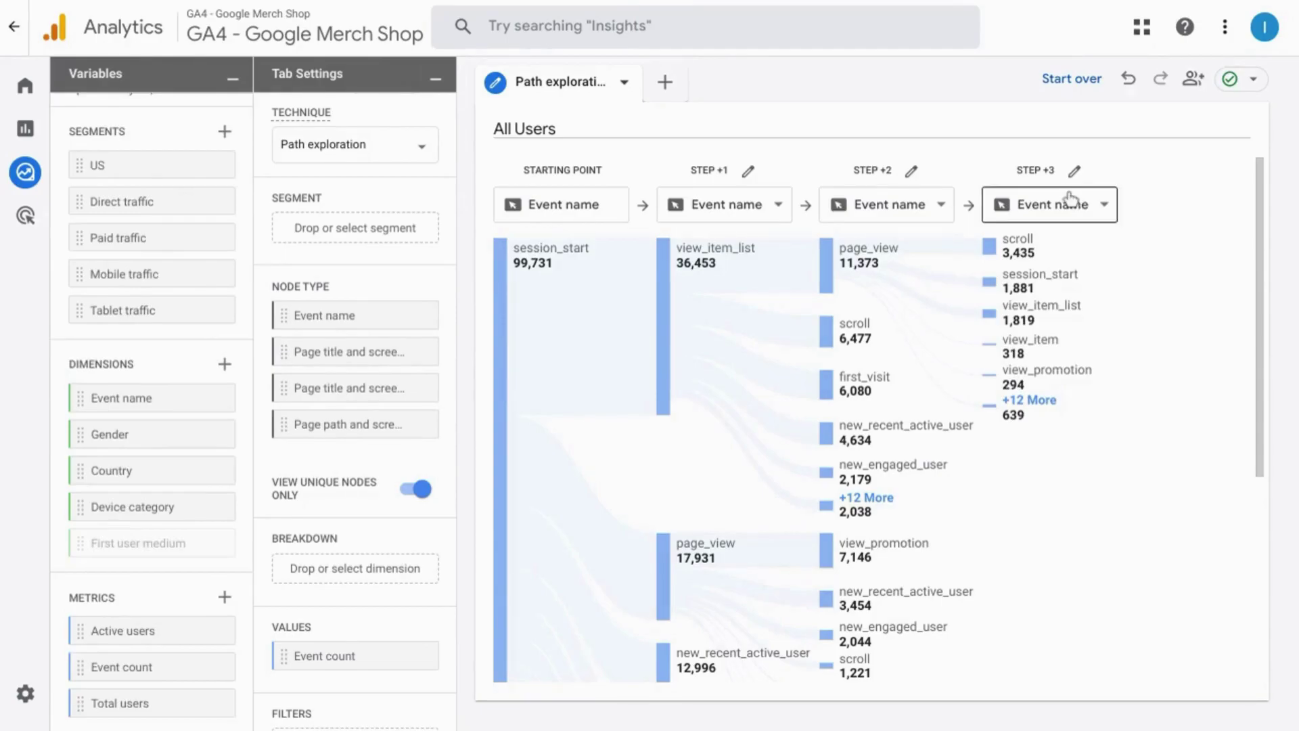
{"action": "mouse_move", "coordinate": [860, 259]}
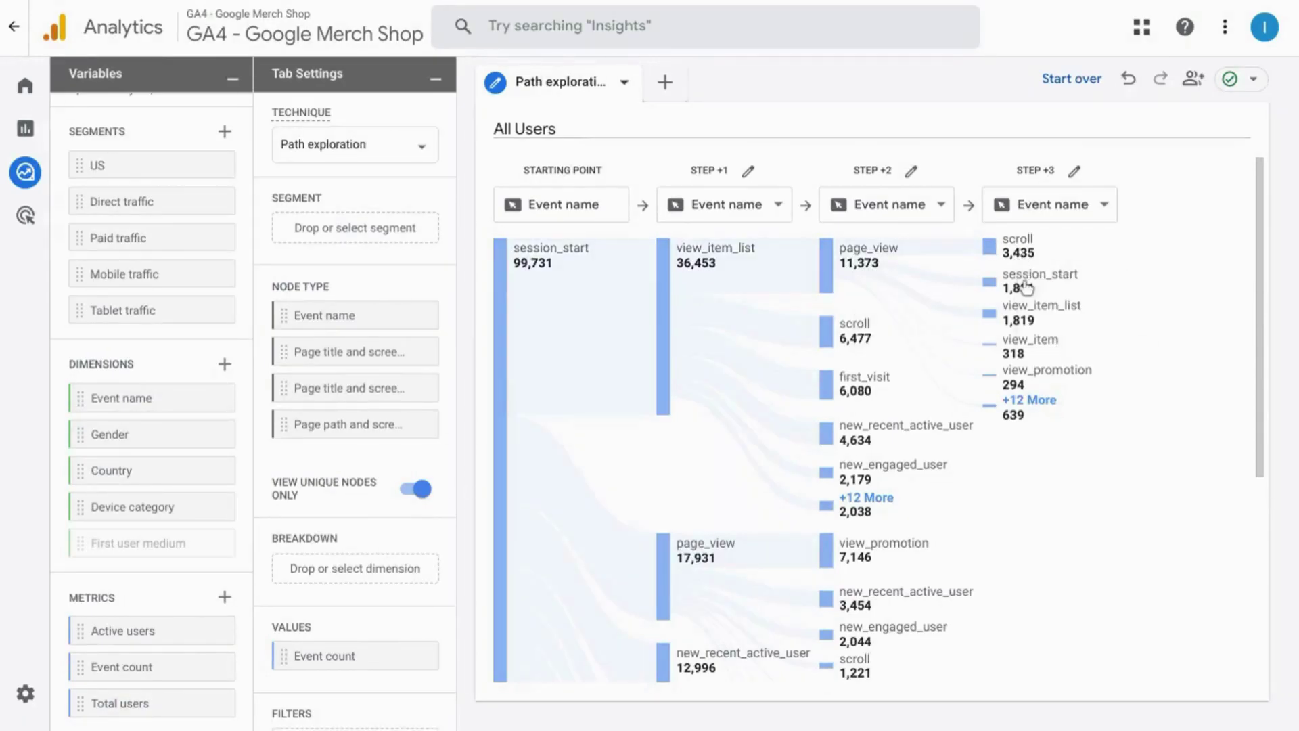
{"action": "mouse_move", "coordinate": [1027, 290]}
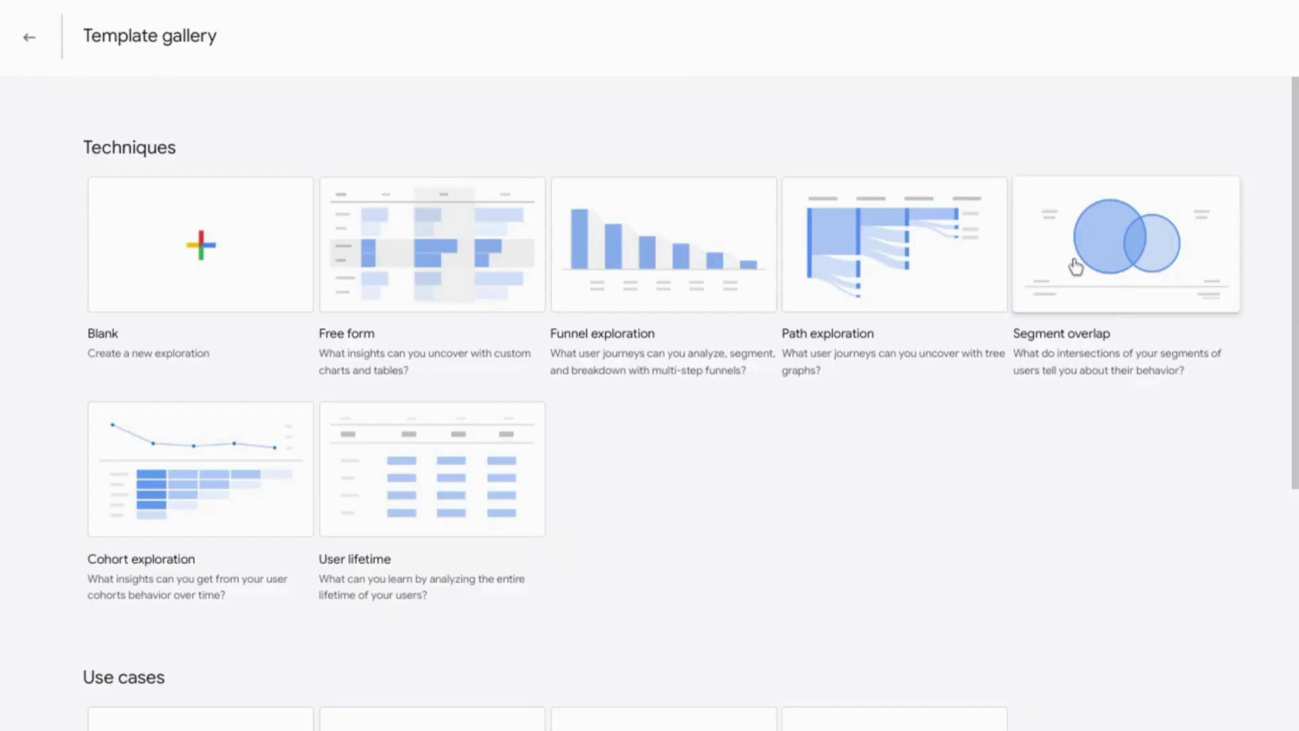
- Start a Segment overlap exploration comparing Mobile traffic, Tablet traffic and US
{"action": "left_click", "coordinate": [1059, 277]}
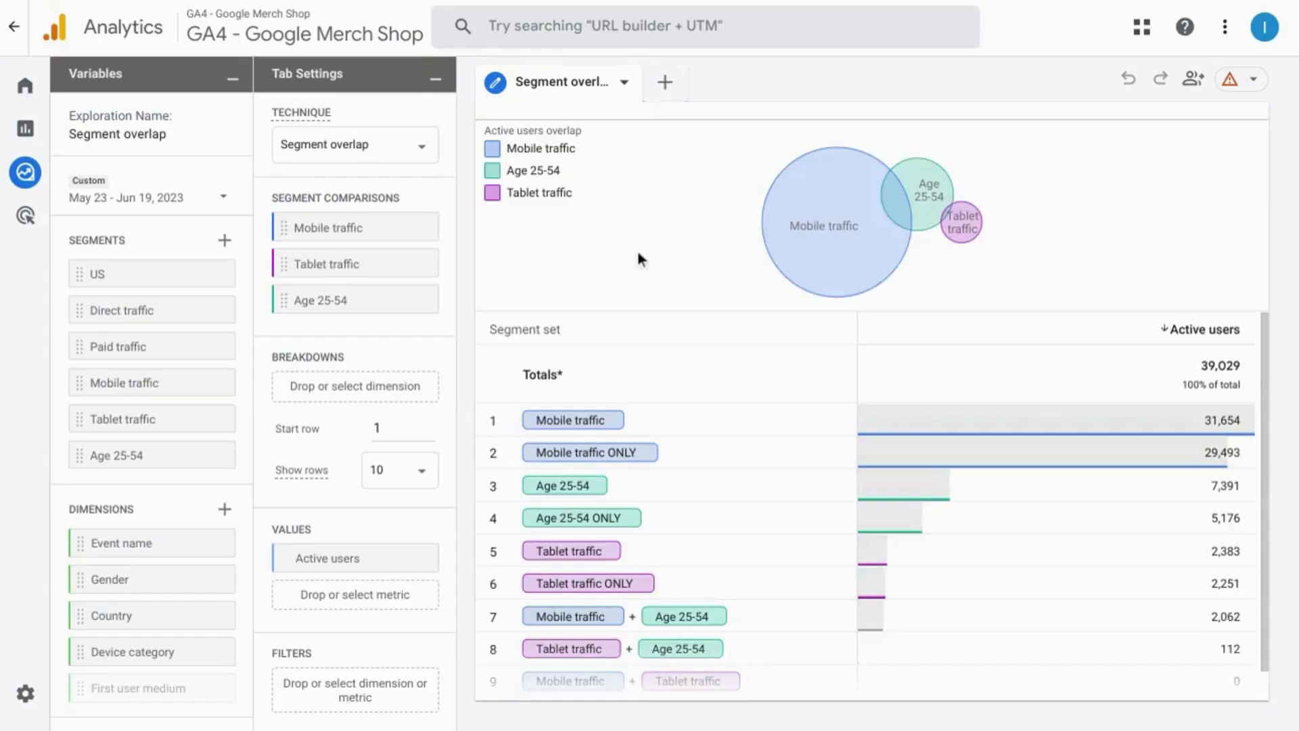
{"action": "mouse_move", "coordinate": [863, 191]}
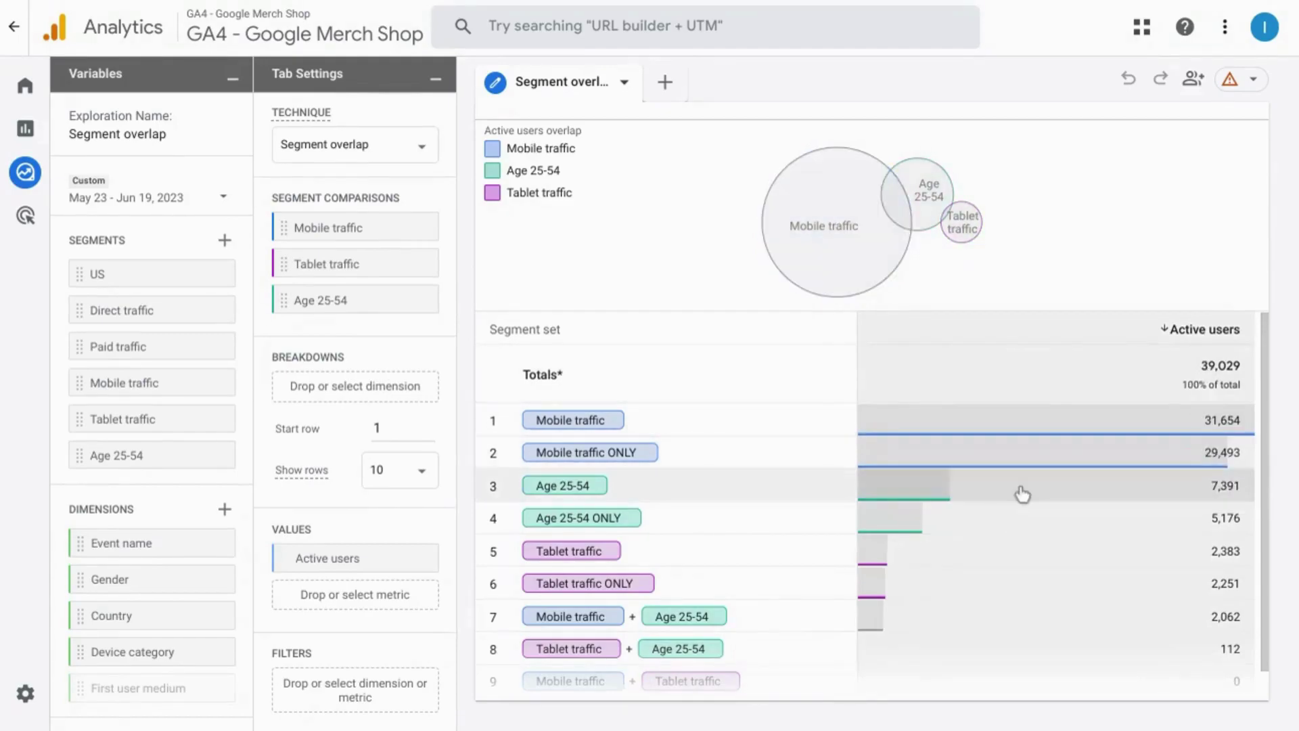
{"action": "scroll", "coordinate": [788, 539], "scroll_direction": "down", "scroll_amount": 1}
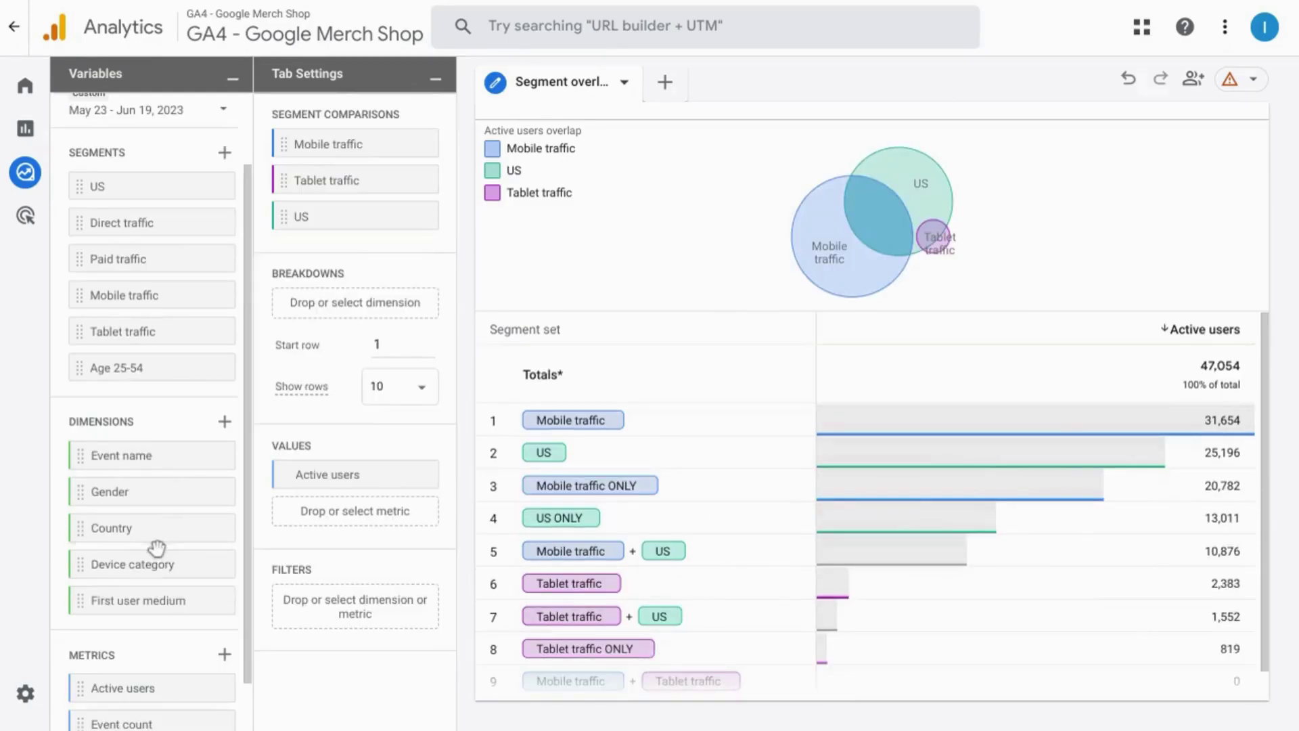
{"action": "scroll", "coordinate": [157, 546], "scroll_direction": "down", "scroll_amount": 1}
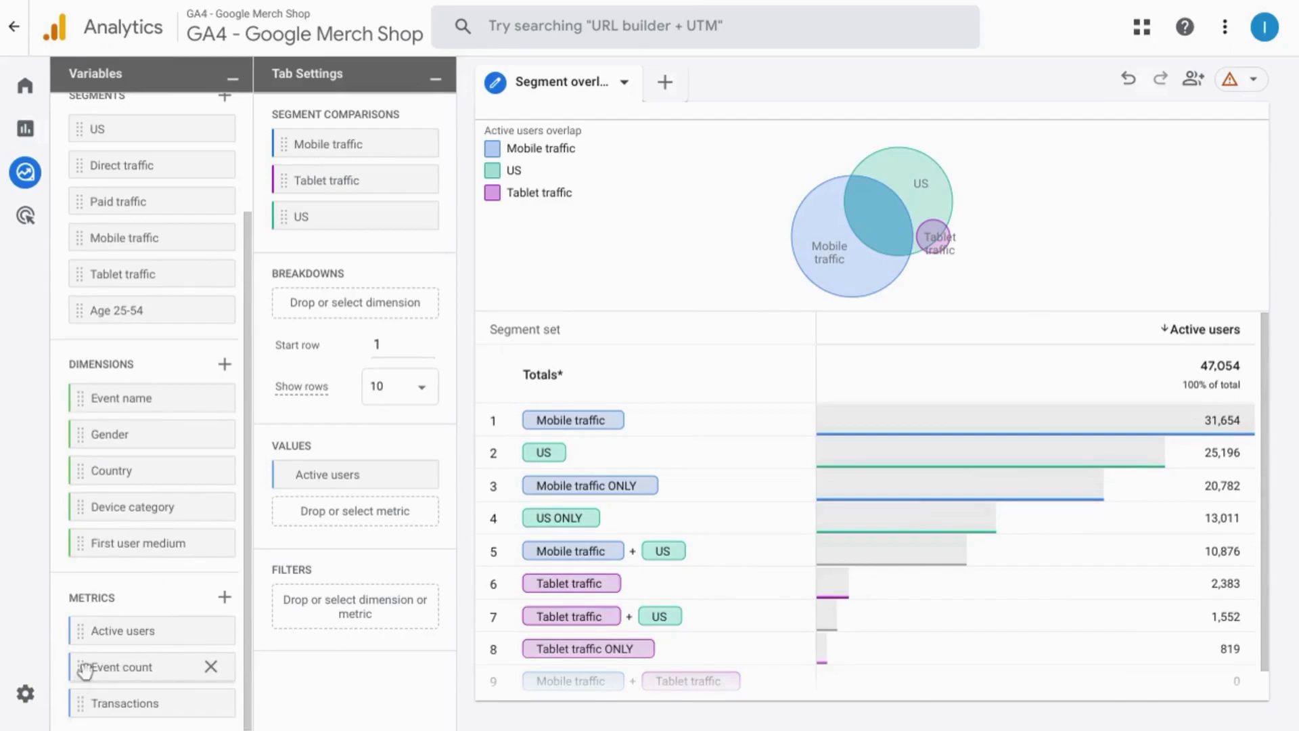
- Add Transactions to the overlap table's values, then return to the template gallery
{"action": "left_click_drag", "start_coordinate": [78, 703], "coordinate": [291, 518]}
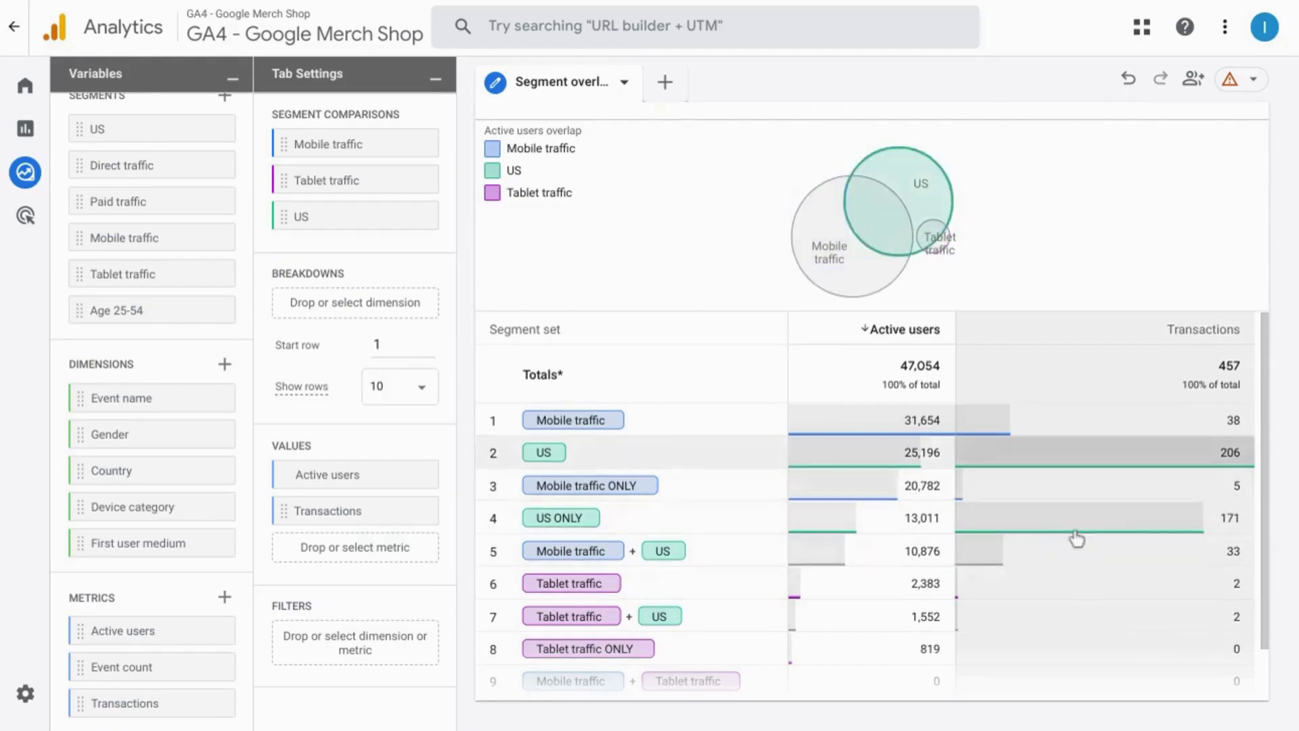
{"action": "scroll", "coordinate": [1059, 587], "scroll_direction": "down", "scroll_amount": 1}
{"action": "left_click", "coordinate": [14, 27]}
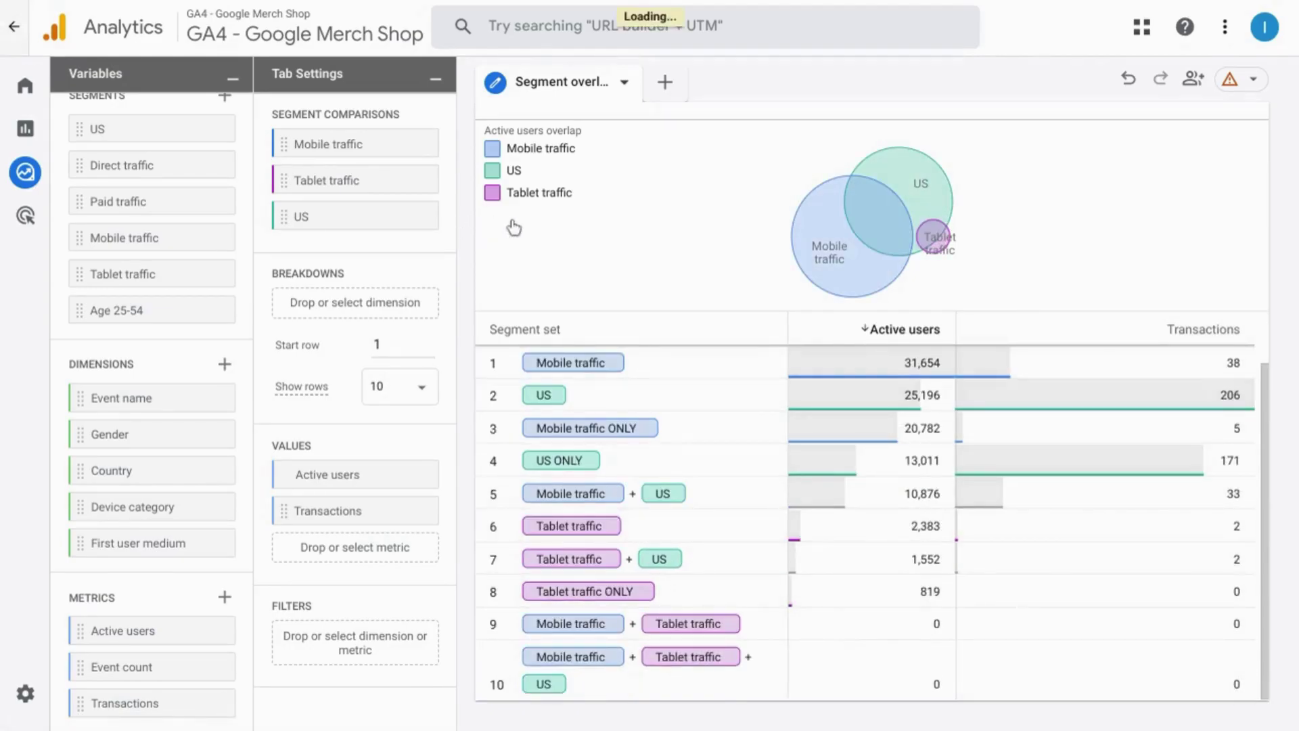
- Open a weekly Cohort exploration showing active users drop from 51,836 to 40 by Week 4
{"action": "left_click", "coordinate": [220, 515]}
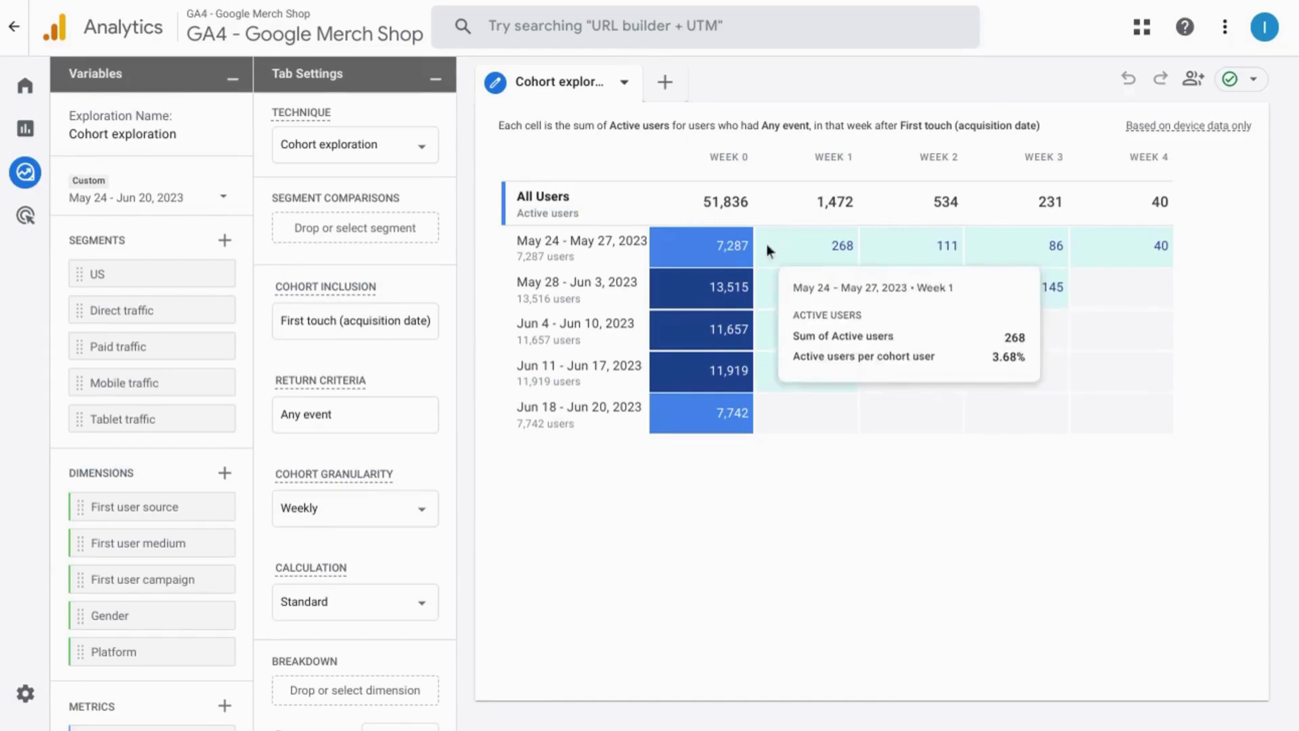
{"action": "mouse_move", "coordinate": [702, 242]}
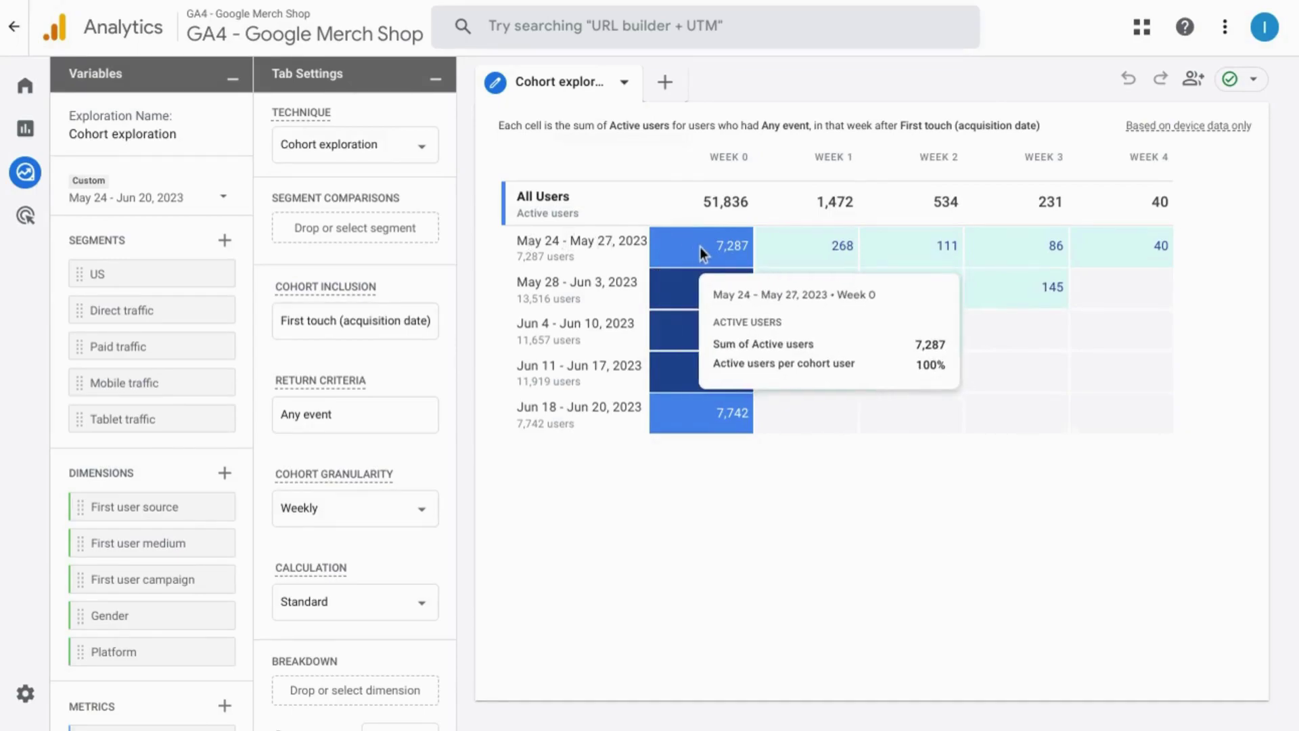
{"action": "mouse_move", "coordinate": [790, 248]}
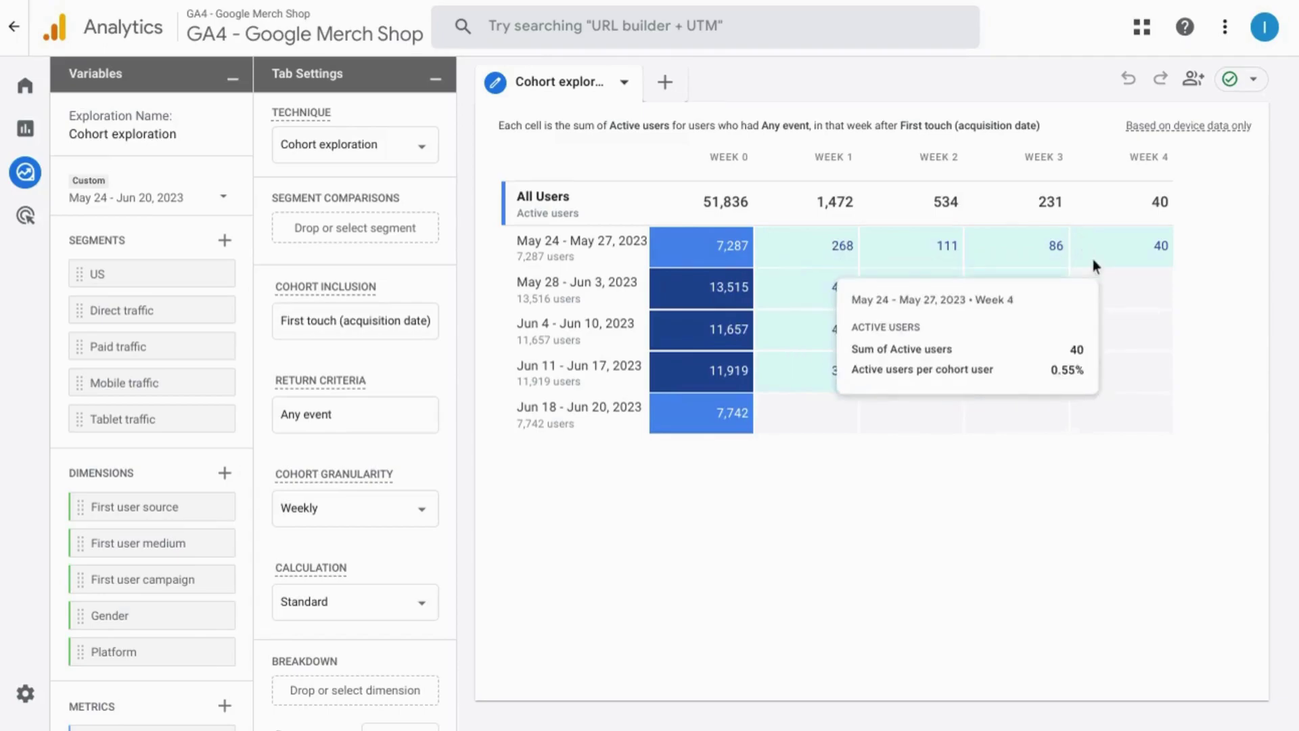
- Set the cohort inclusion criteria to the add_to_cart event
{"action": "left_click", "coordinate": [369, 325]}
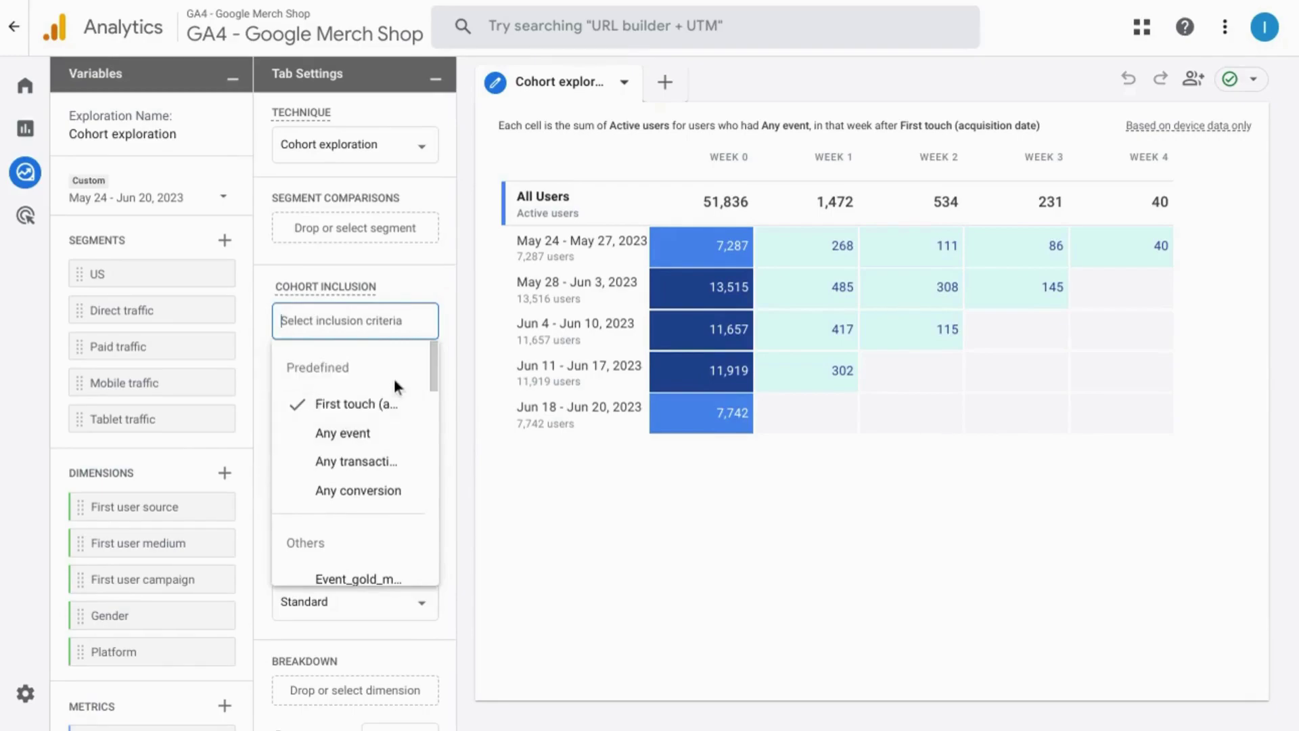
{"action": "scroll", "coordinate": [387, 372], "scroll_direction": "down", "scroll_amount": 3}
{"action": "scroll", "coordinate": [388, 369], "scroll_direction": "up", "scroll_amount": 2}
{"action": "scroll", "coordinate": [387, 368], "scroll_direction": "down", "scroll_amount": 4}
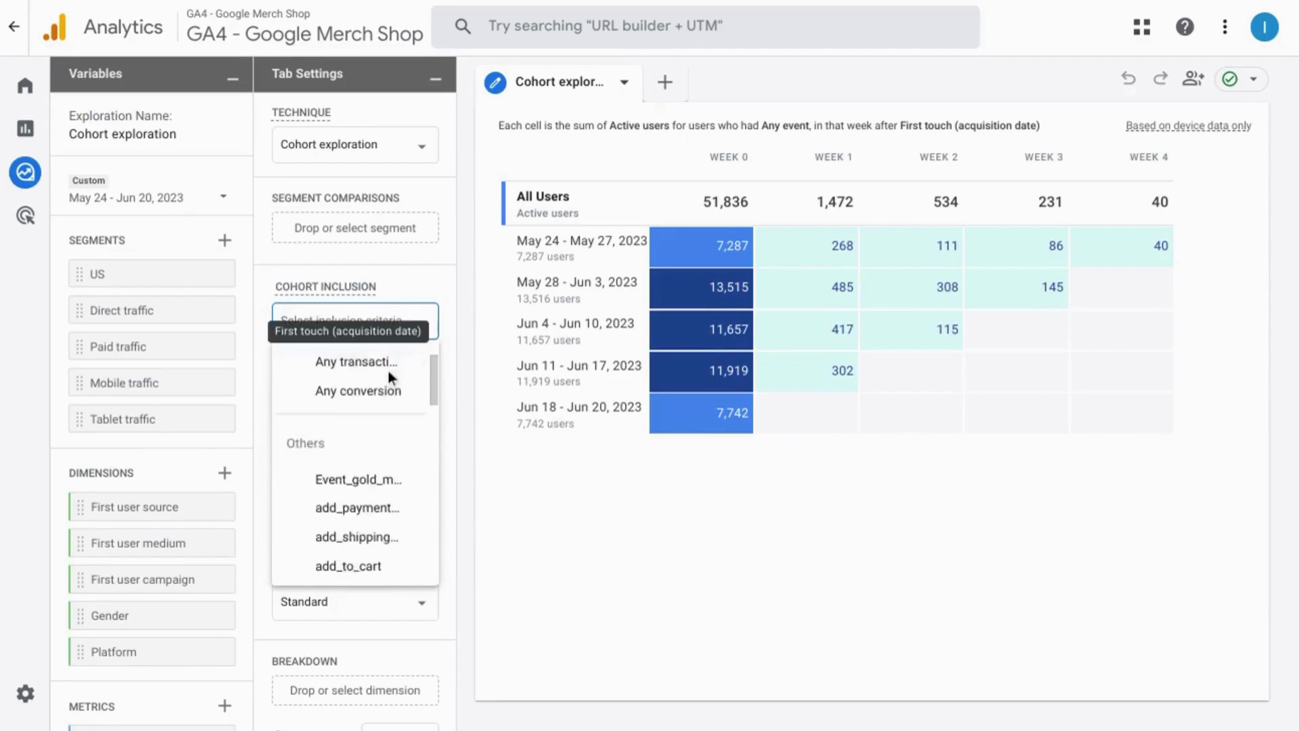
{"action": "scroll", "coordinate": [387, 370], "scroll_direction": "down", "scroll_amount": 6}
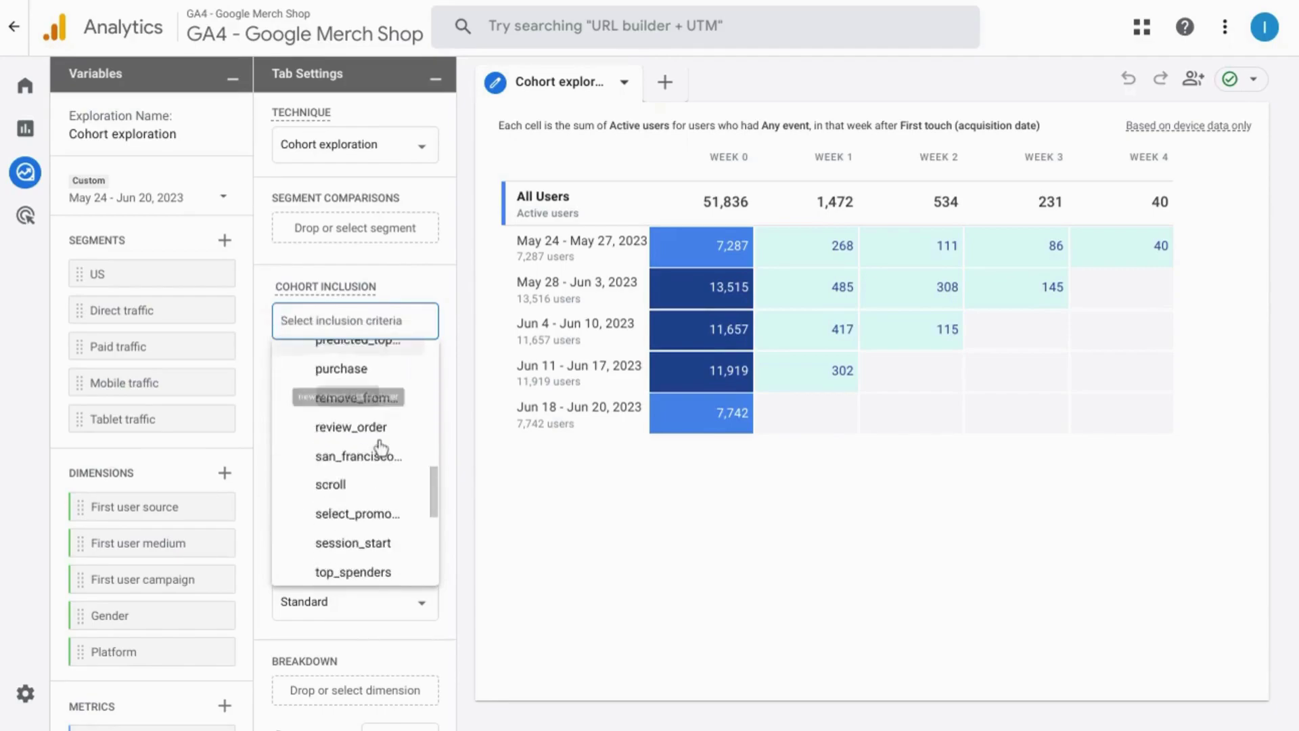
{"action": "scroll", "coordinate": [378, 445], "scroll_direction": "up", "scroll_amount": 10}
{"action": "scroll", "coordinate": [379, 444], "scroll_direction": "down", "scroll_amount": 2}
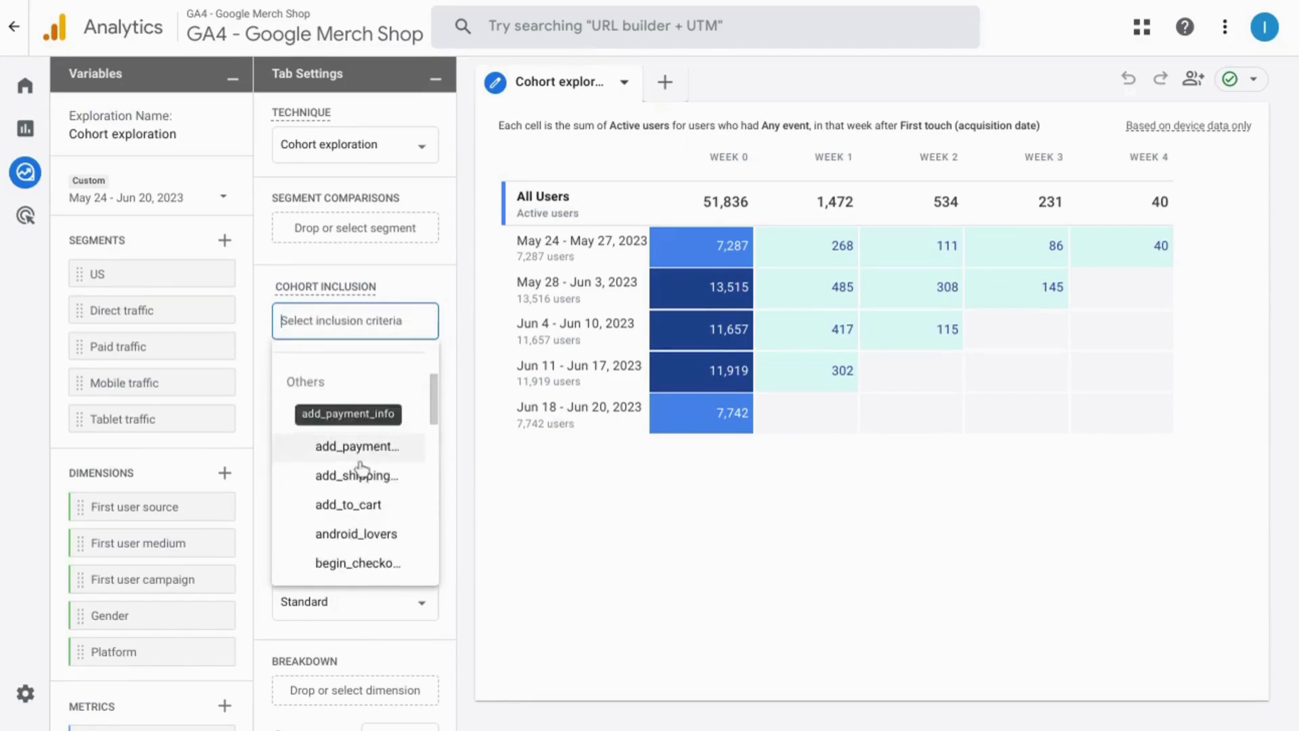
{"action": "left_click", "coordinate": [354, 509]}
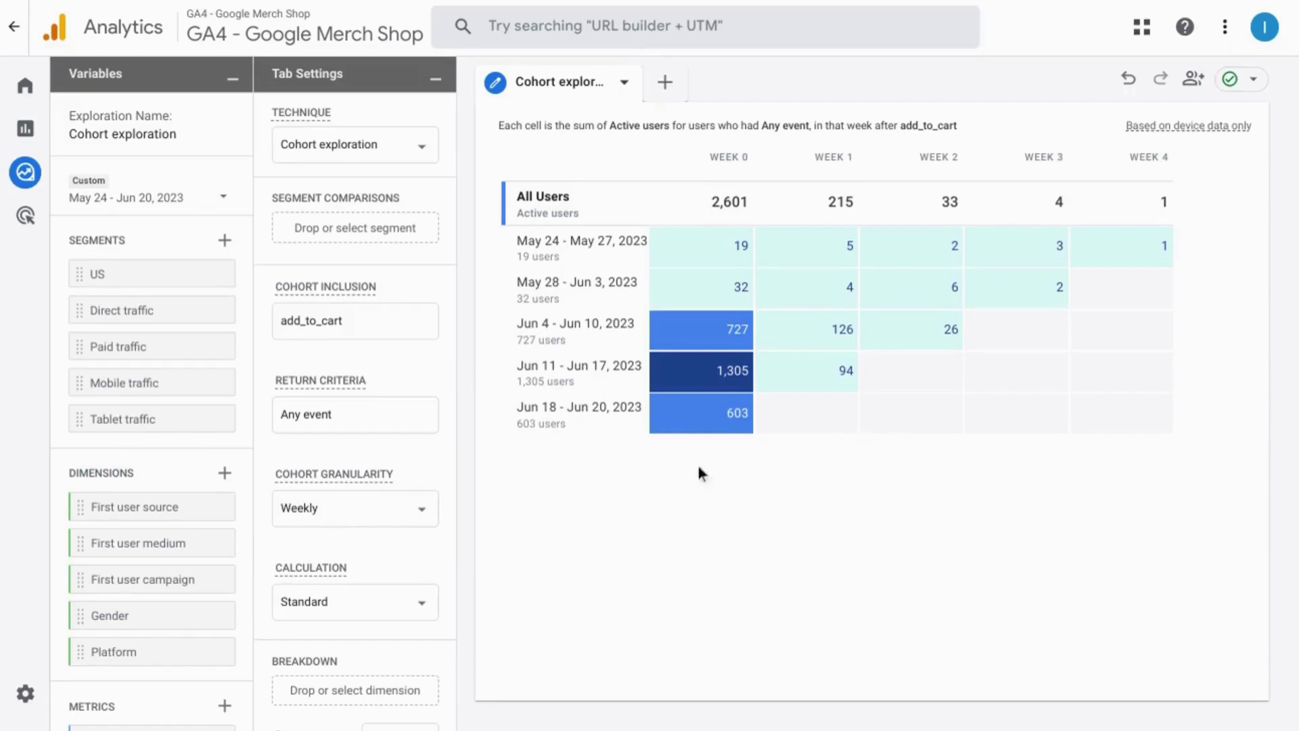
- Set the cohort return criteria to add_to_cart as well
{"action": "left_click", "coordinate": [369, 430]}
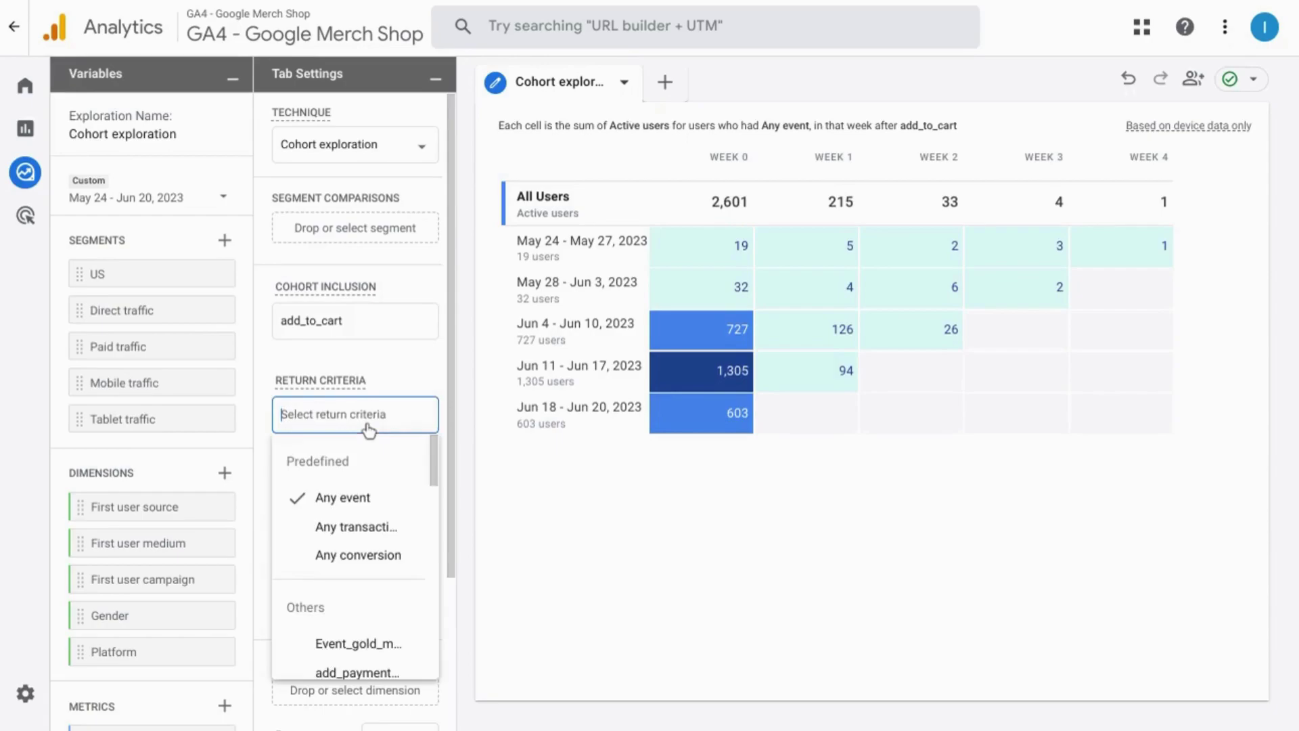
{"action": "scroll", "coordinate": [371, 502], "scroll_direction": "down", "scroll_amount": 2}
{"action": "scroll", "coordinate": [372, 501], "scroll_direction": "down", "scroll_amount": 3}
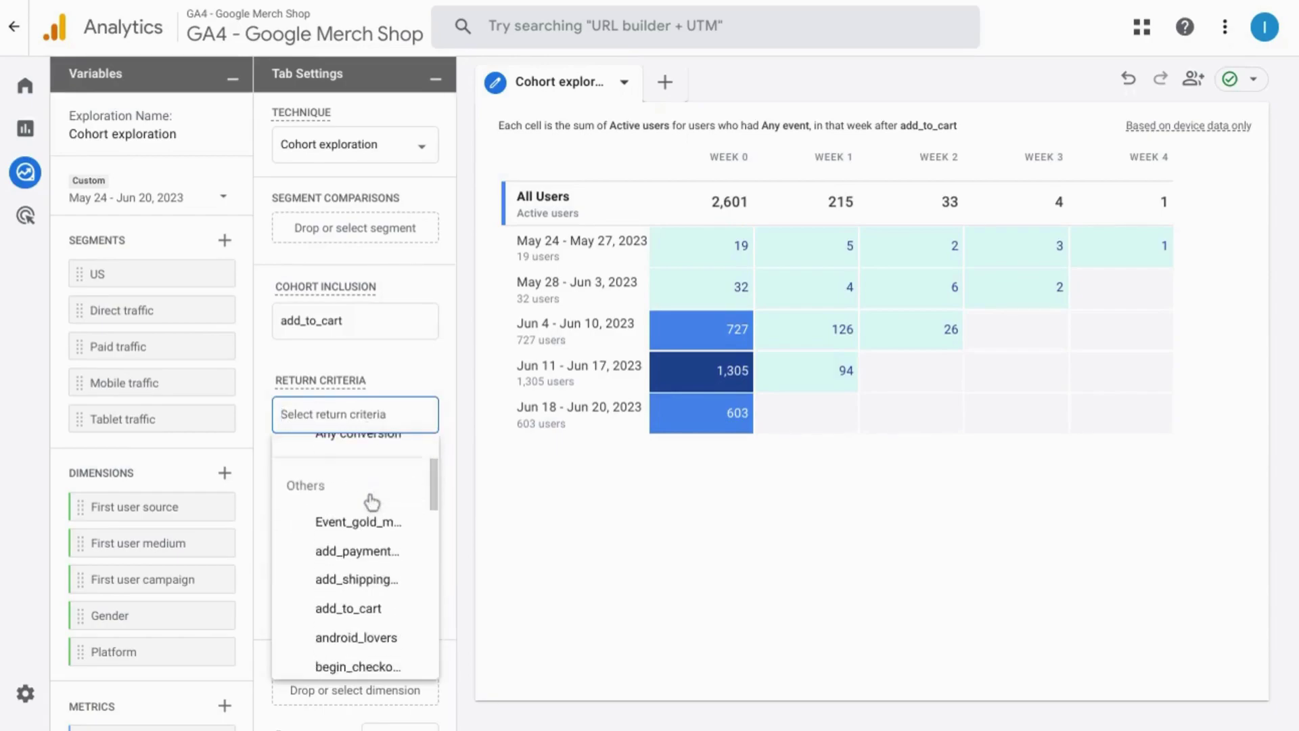
{"action": "scroll", "coordinate": [376, 492], "scroll_direction": "up", "scroll_amount": 1}
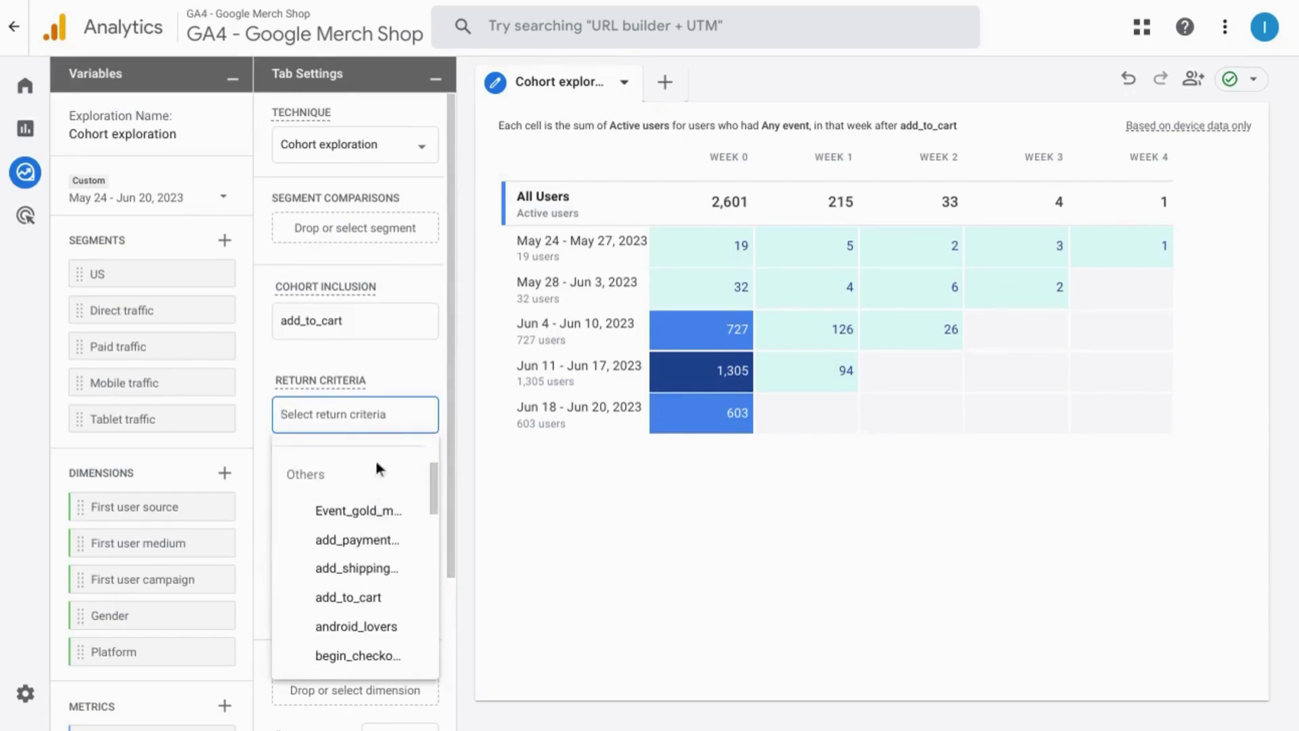
{"action": "scroll", "coordinate": [377, 566], "scroll_direction": "down", "scroll_amount": 1}
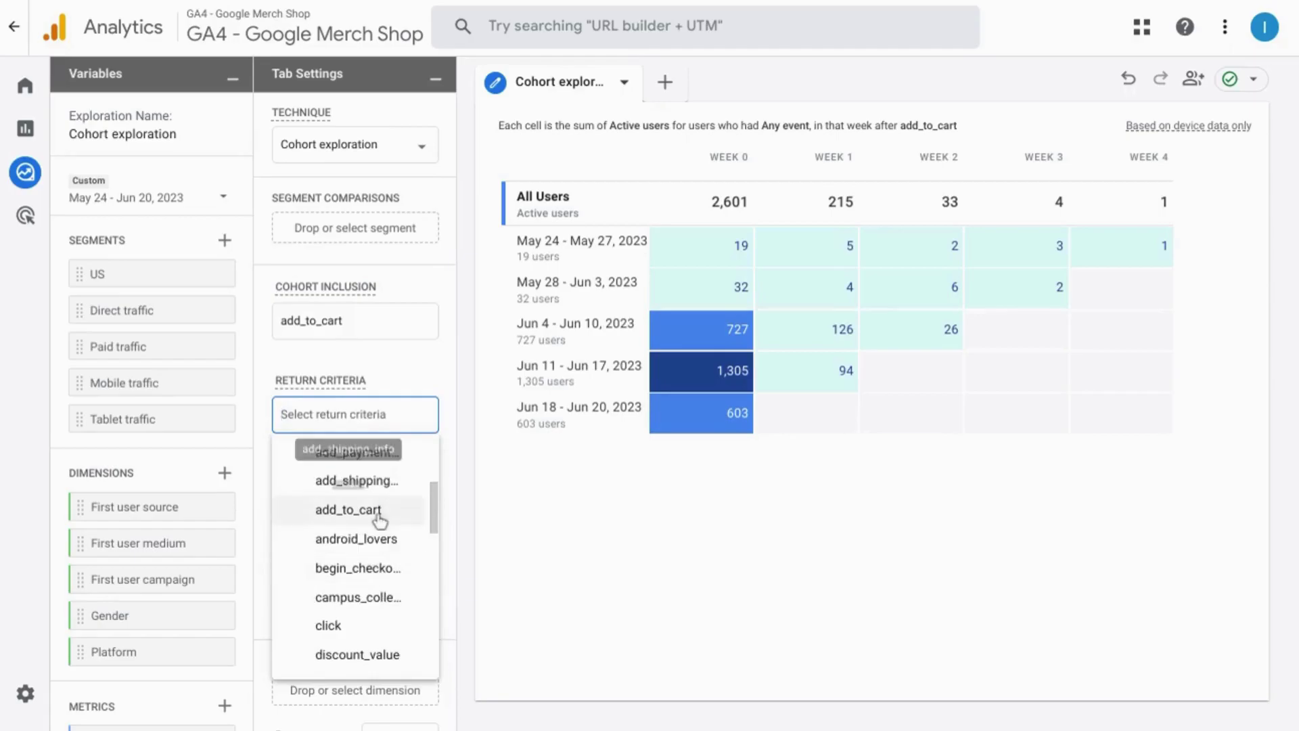
{"action": "left_click", "coordinate": [328, 512]}
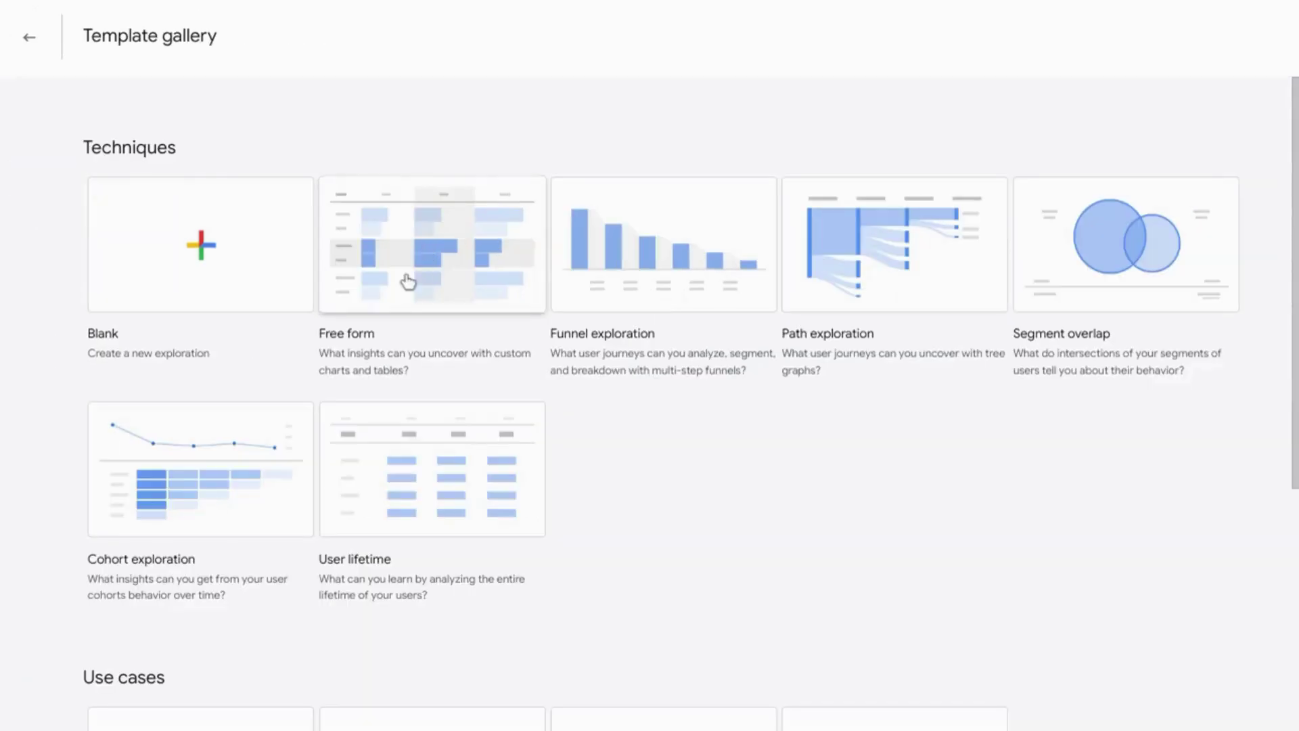
- Build a User lifetime exploration showing users, average LTV and transactions by first user medium
{"action": "left_click", "coordinate": [417, 489]}
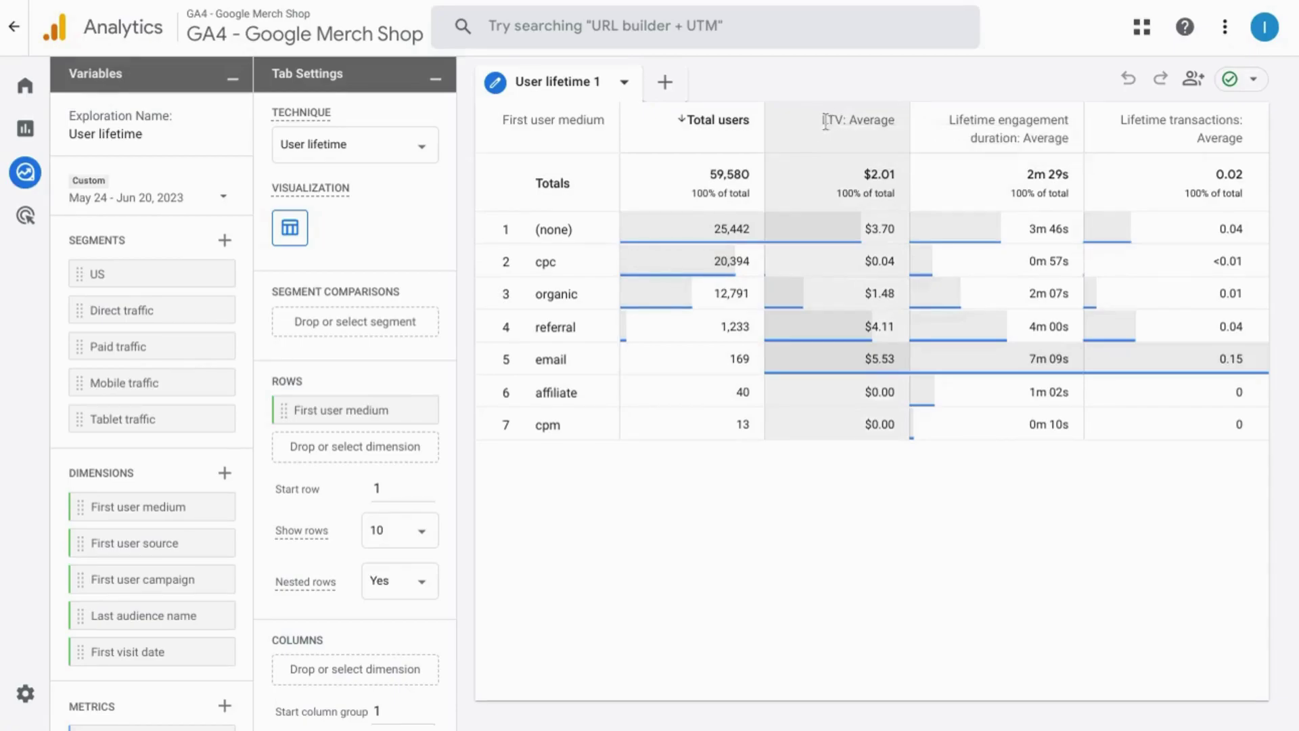
{"action": "mouse_move", "coordinate": [822, 128]}
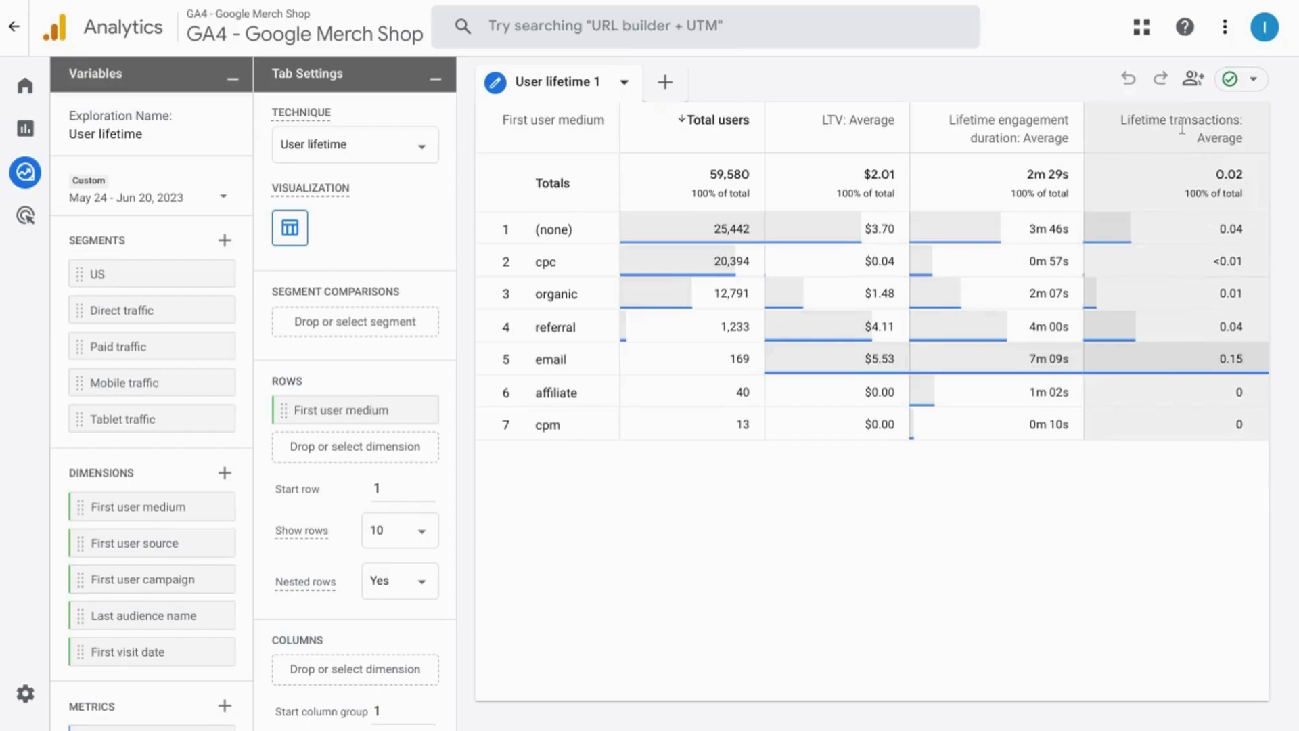
{"action": "scroll", "coordinate": [165, 384], "scroll_direction": "down", "scroll_amount": 2}
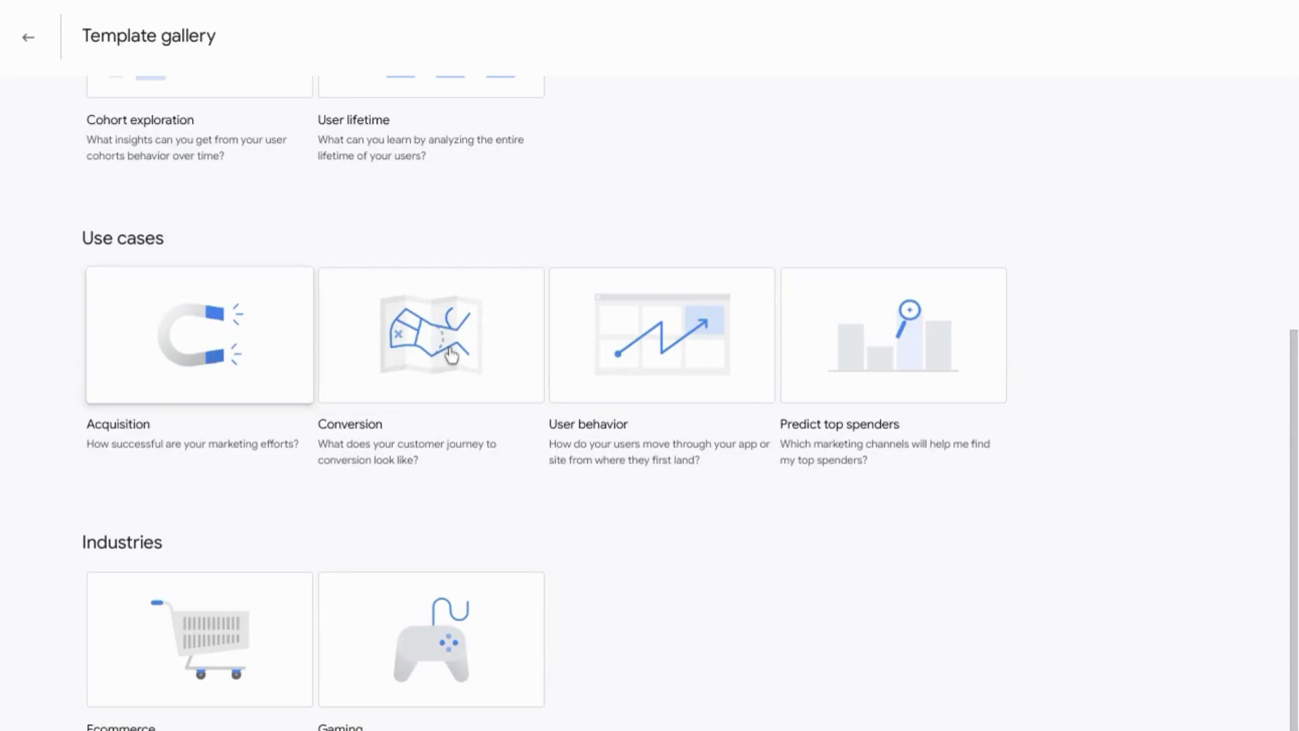
- Scroll through the gallery's Techniques, Use cases and Industries template sections
{"action": "scroll", "coordinate": [314, 496], "scroll_direction": "down", "scroll_amount": 2}
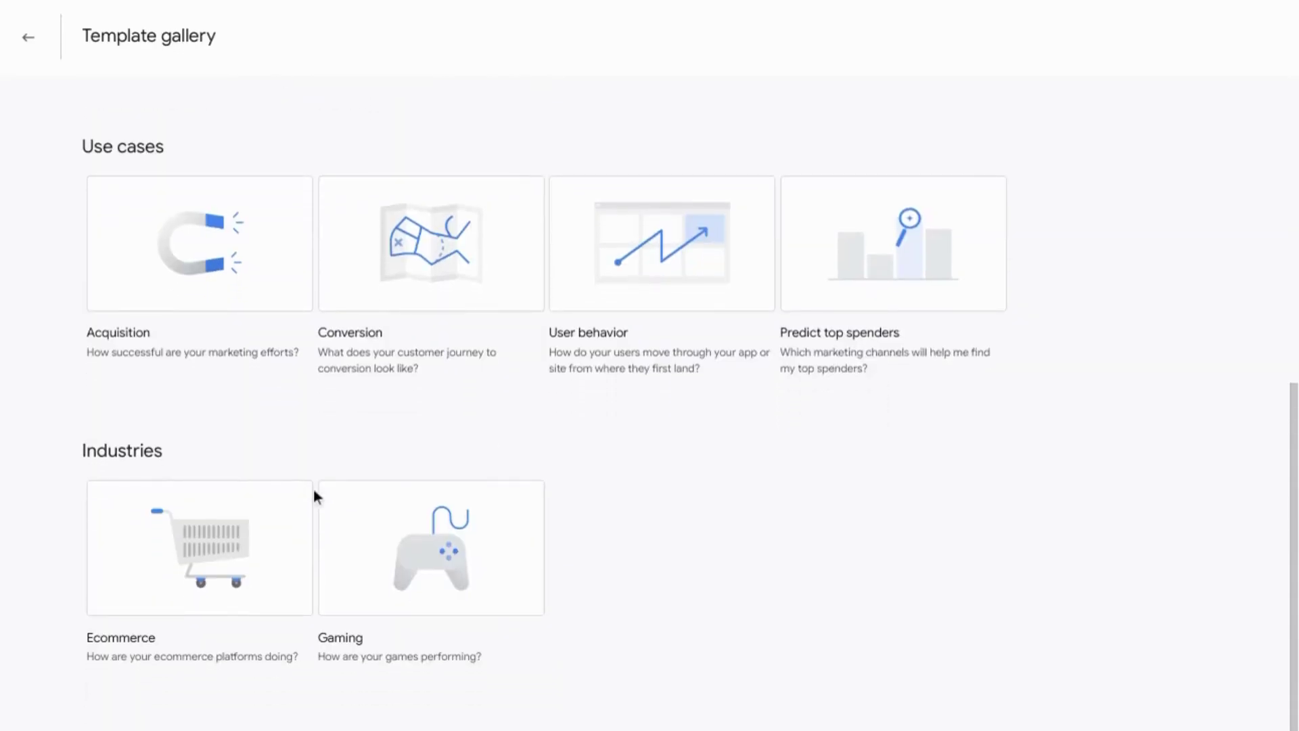
{"action": "scroll", "coordinate": [314, 493], "scroll_direction": "up", "scroll_amount": 5}
{"action": "scroll", "coordinate": [314, 494], "scroll_direction": "up", "scroll_amount": 2}
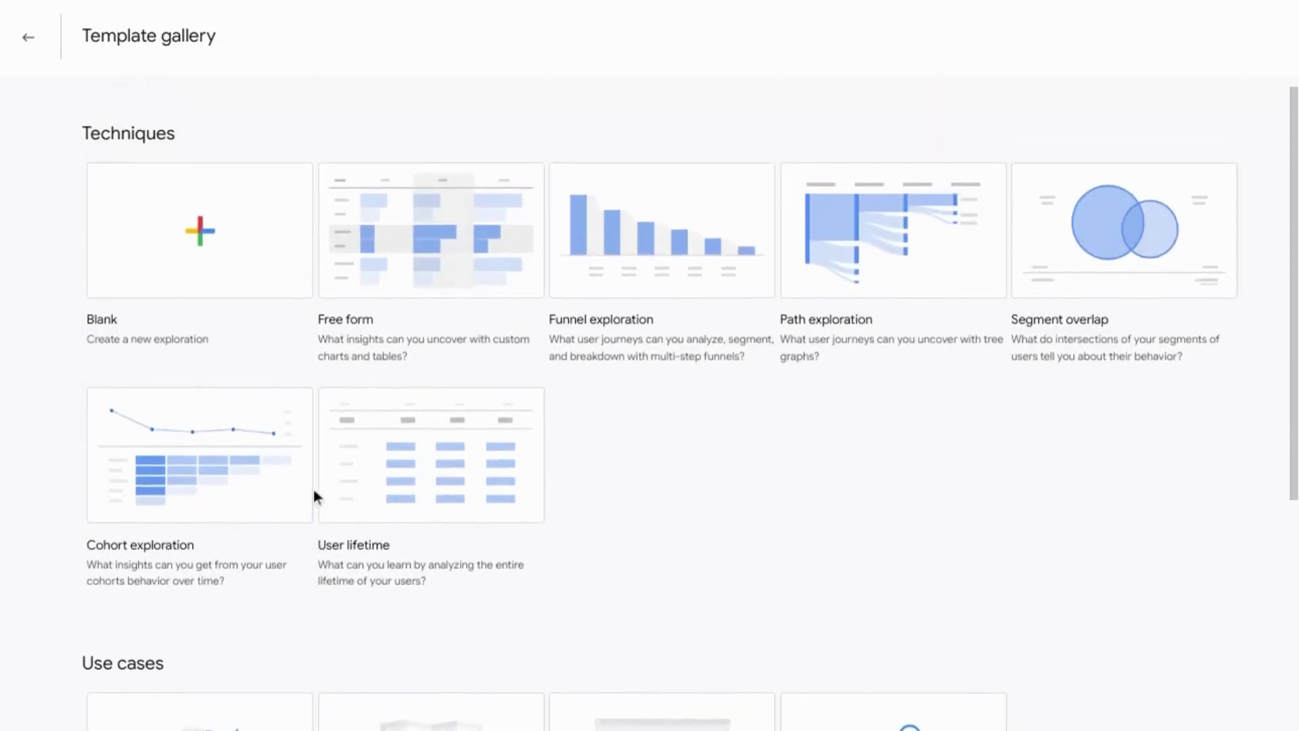
{"action": "scroll", "coordinate": [582, 452], "scroll_direction": "down", "scroll_amount": 5}
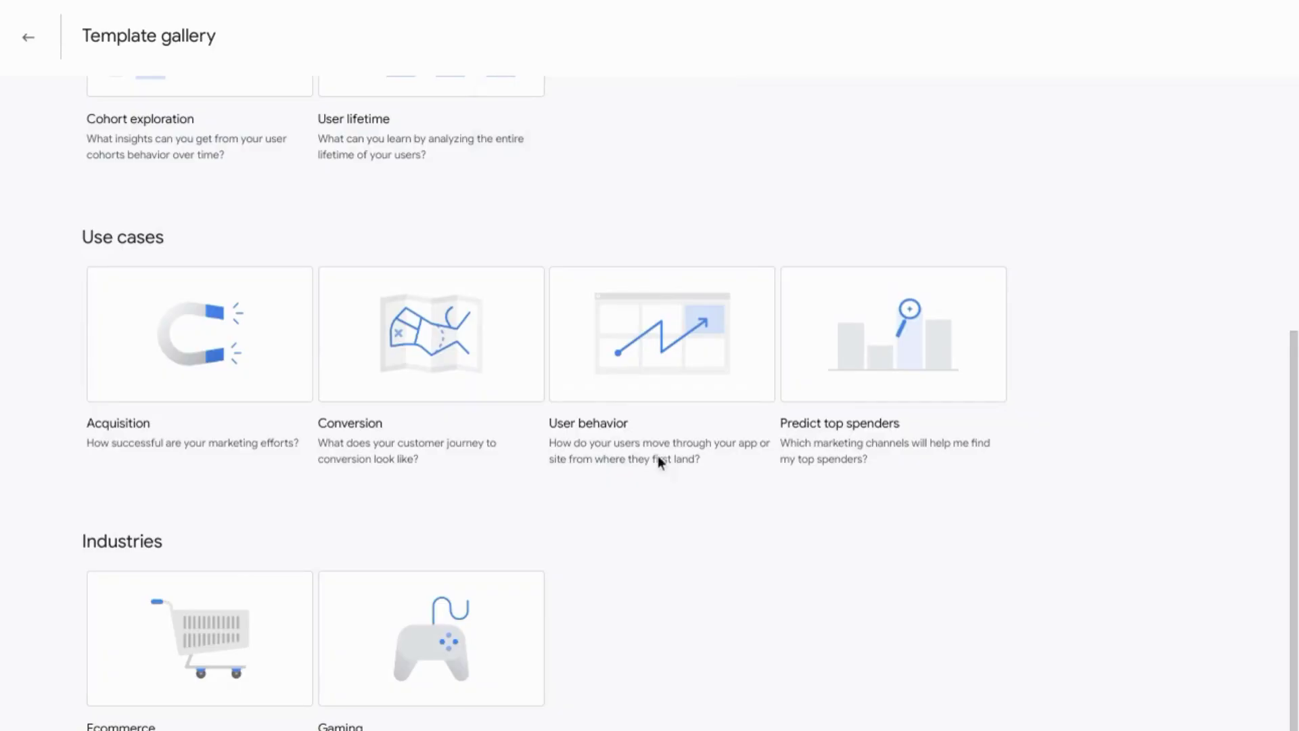
{"action": "scroll", "coordinate": [660, 460], "scroll_direction": "down", "scroll_amount": 2}
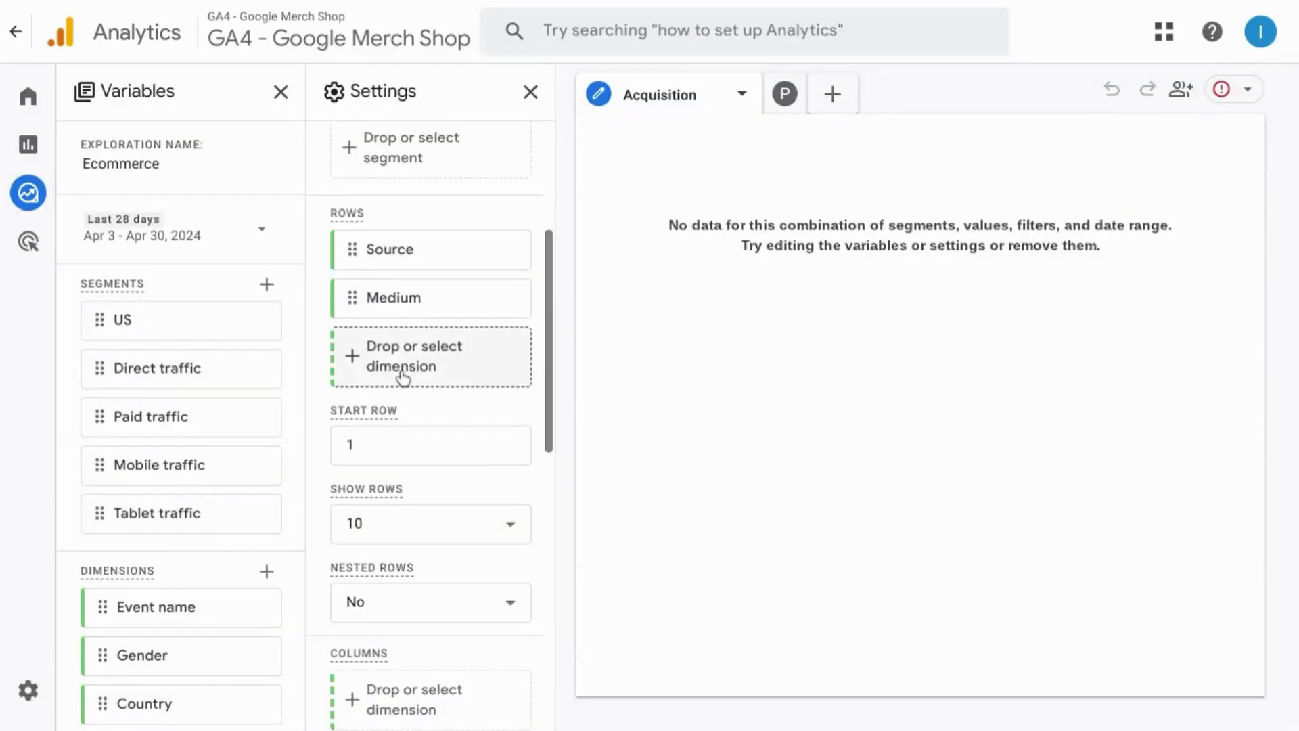
- Highlight the Ecommerce table's no-data message and remove Source from its rows
{"action": "scroll", "coordinate": [379, 377], "scroll_direction": "up", "scroll_amount": 3}
{"action": "scroll", "coordinate": [379, 383], "scroll_direction": "up", "scroll_amount": 3}
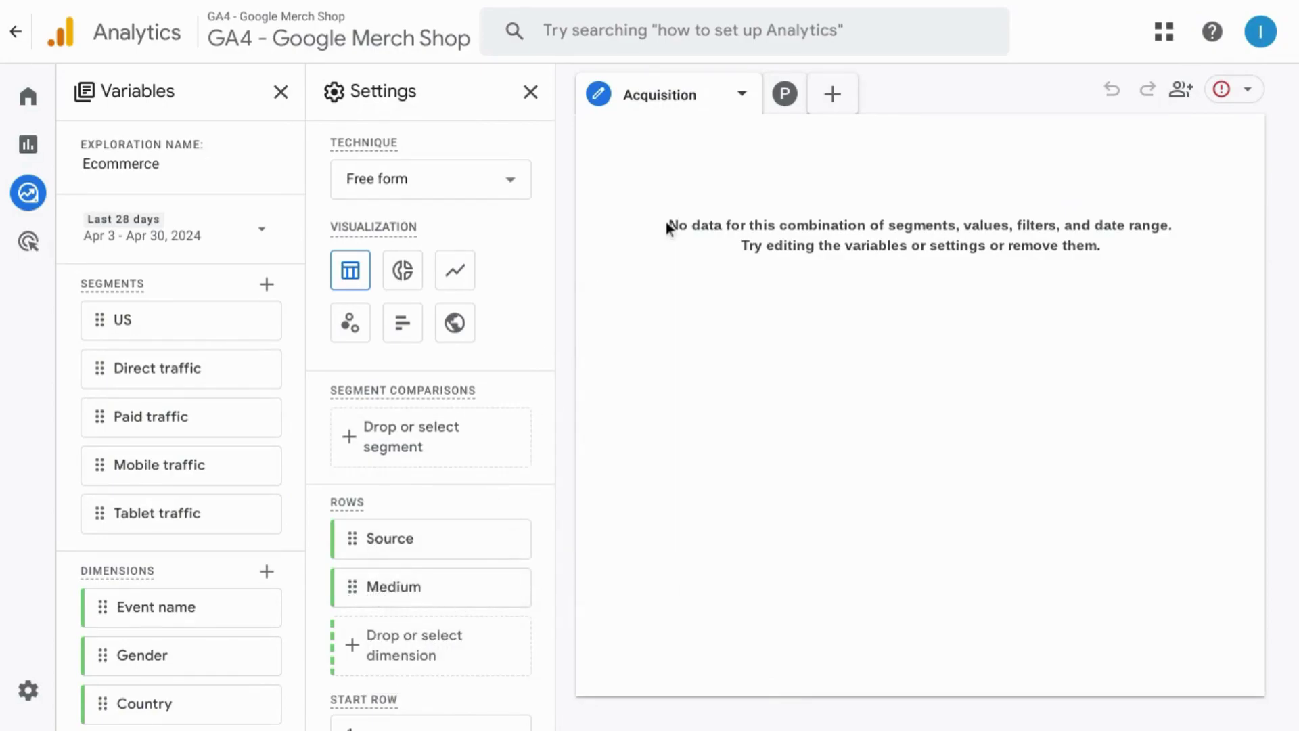
{"action": "left_click_drag", "start_coordinate": [667, 223], "coordinate": [1157, 254]}
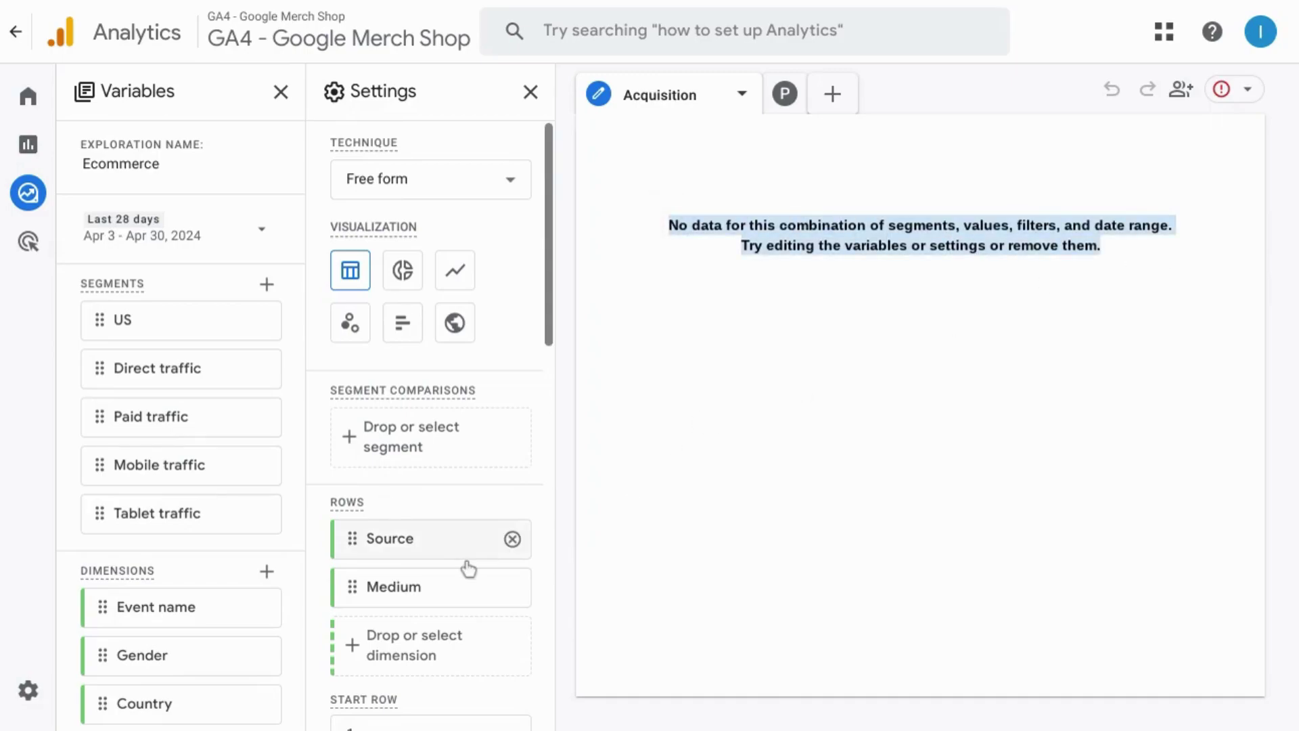
{"action": "left_click", "coordinate": [512, 539]}
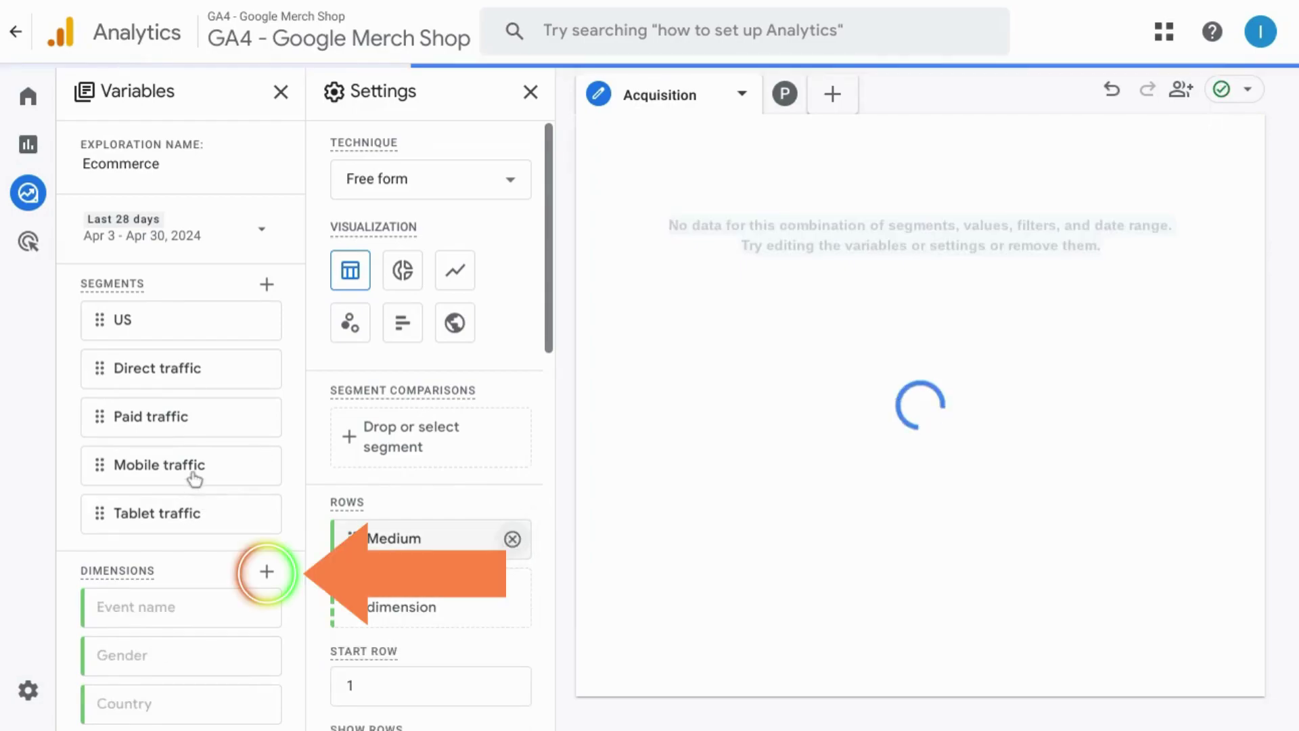
- Import the Session medium and Session source dimensions and break the table down by Session source
{"action": "left_click", "coordinate": [267, 571]}
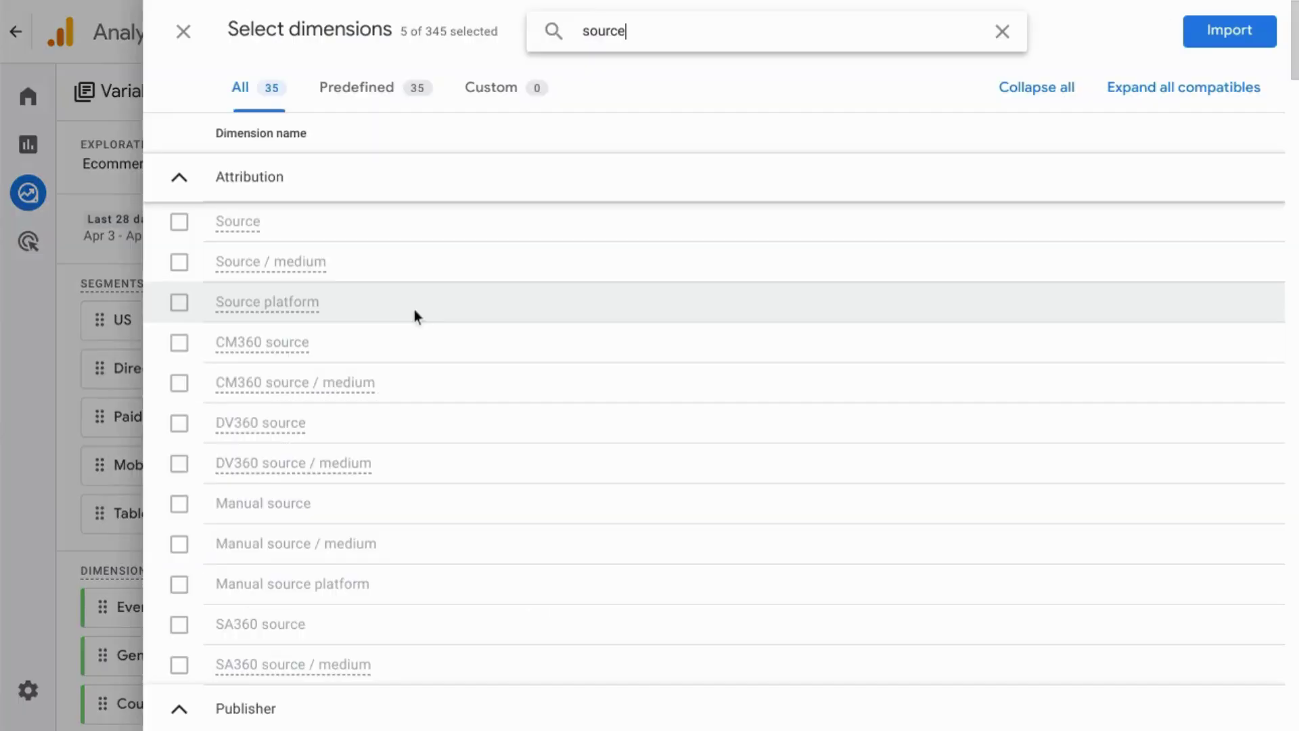
{"action": "scroll", "coordinate": [414, 310], "scroll_direction": "down", "scroll_amount": 8}
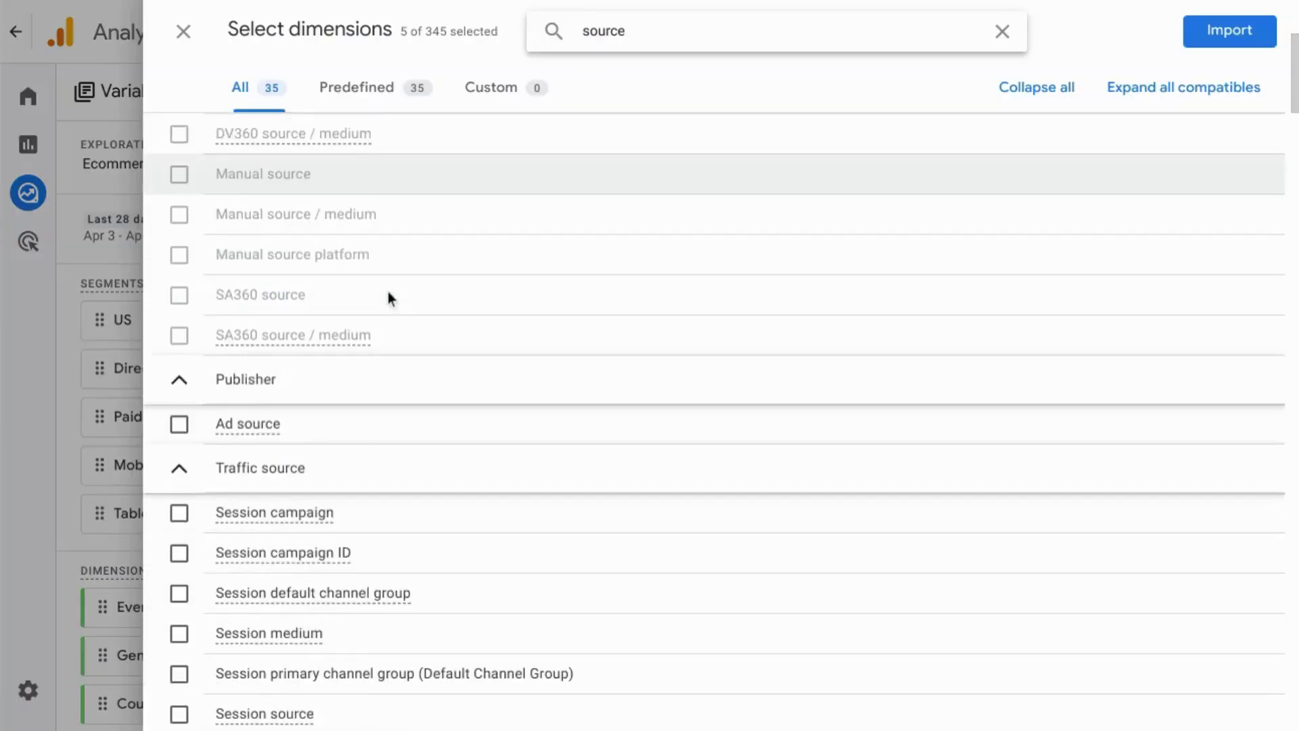
{"action": "left_click", "coordinate": [178, 388]}
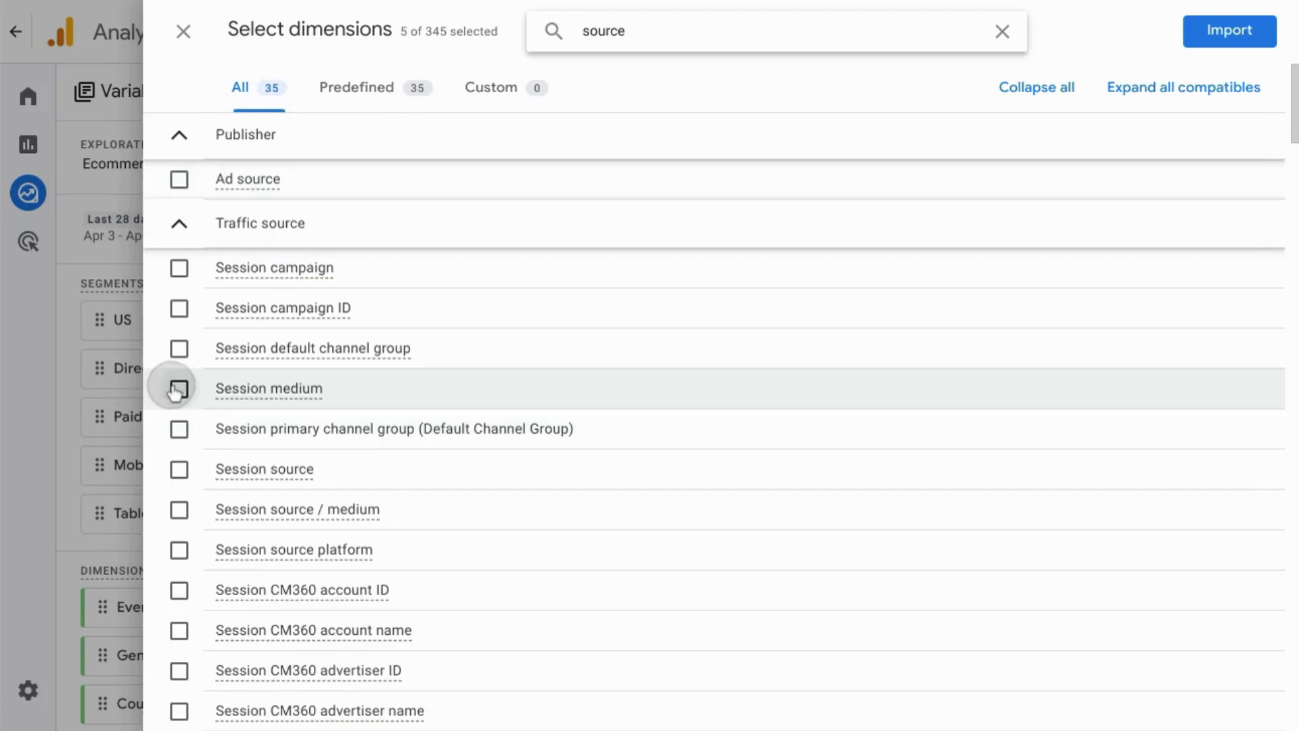
{"action": "left_click", "coordinate": [178, 469]}
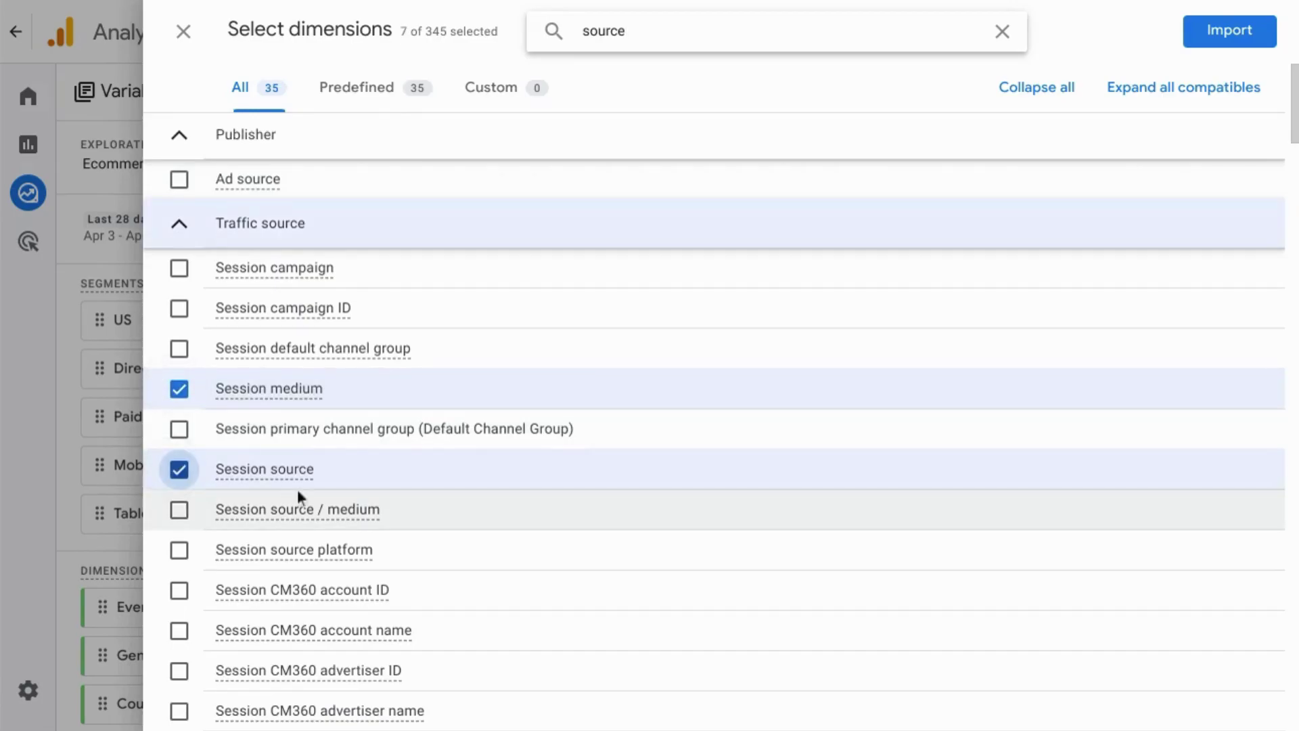
{"action": "scroll", "coordinate": [299, 496], "scroll_direction": "down", "scroll_amount": 1}
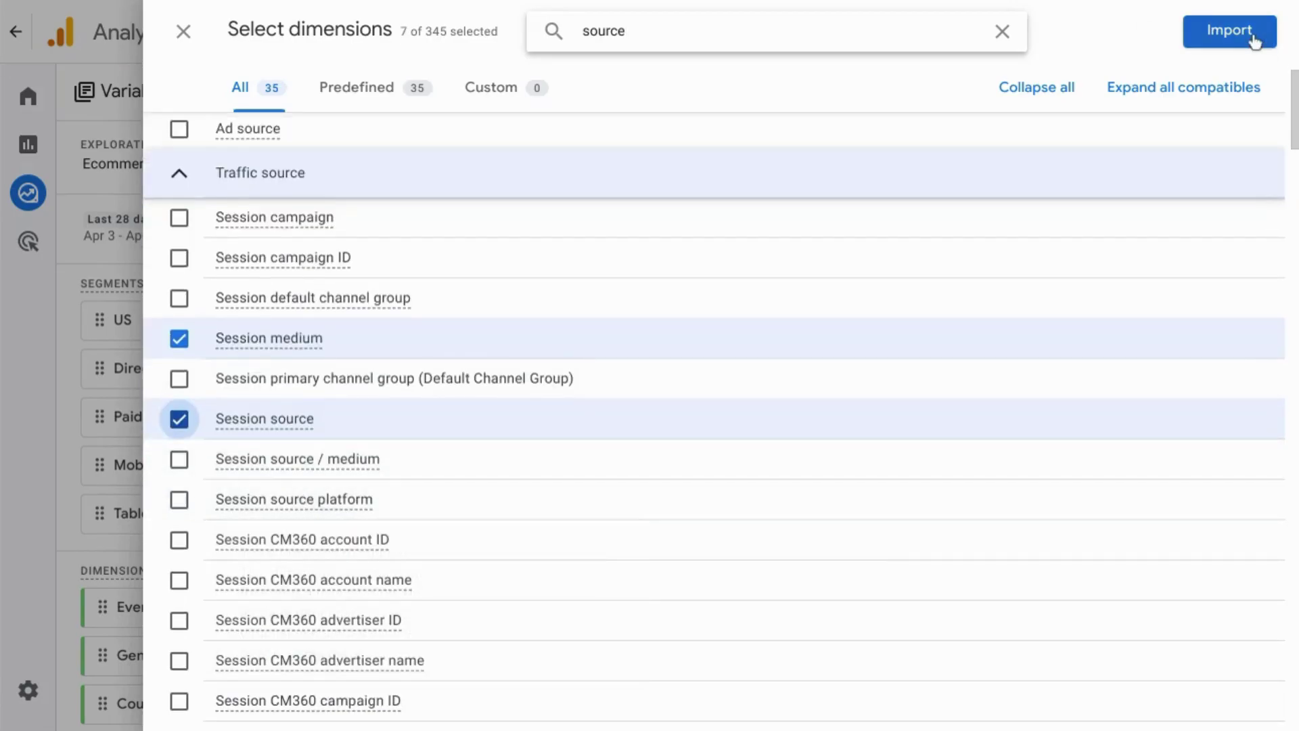
{"action": "left_click", "coordinate": [1226, 35]}
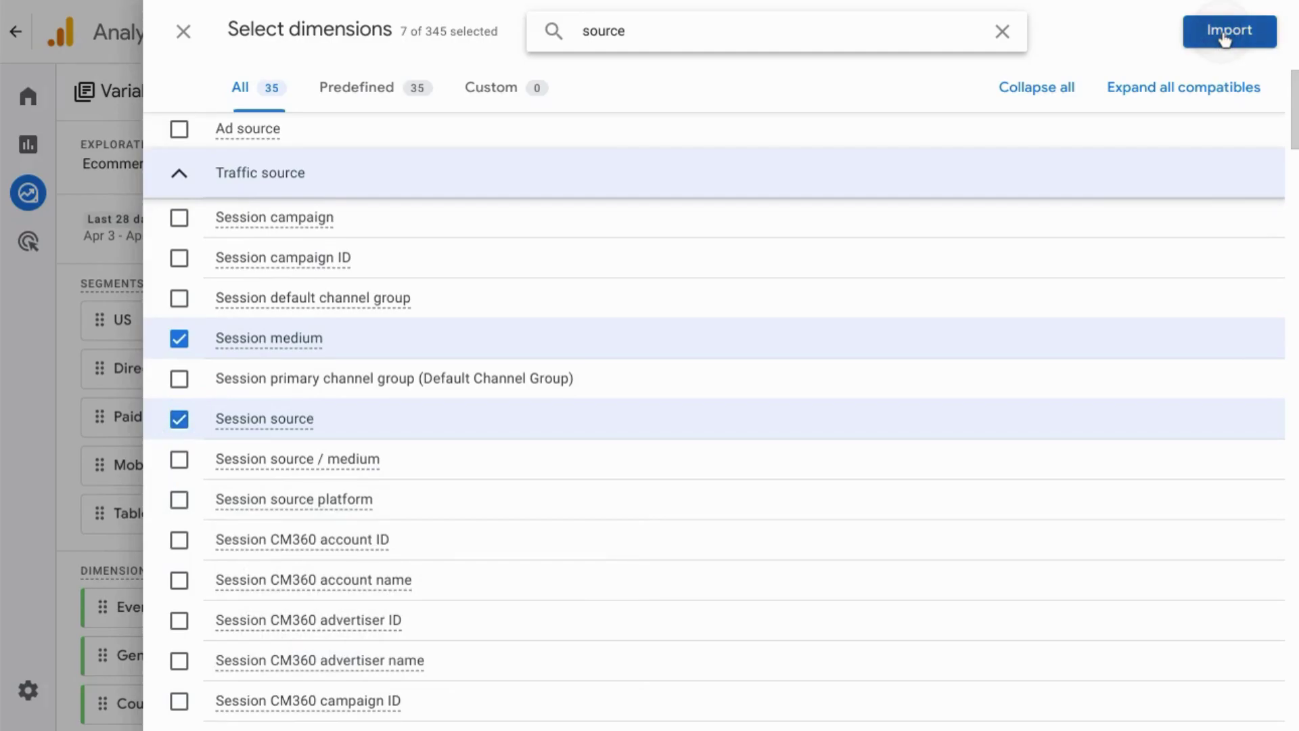
{"action": "scroll", "coordinate": [180, 449], "scroll_direction": "down", "scroll_amount": 5}
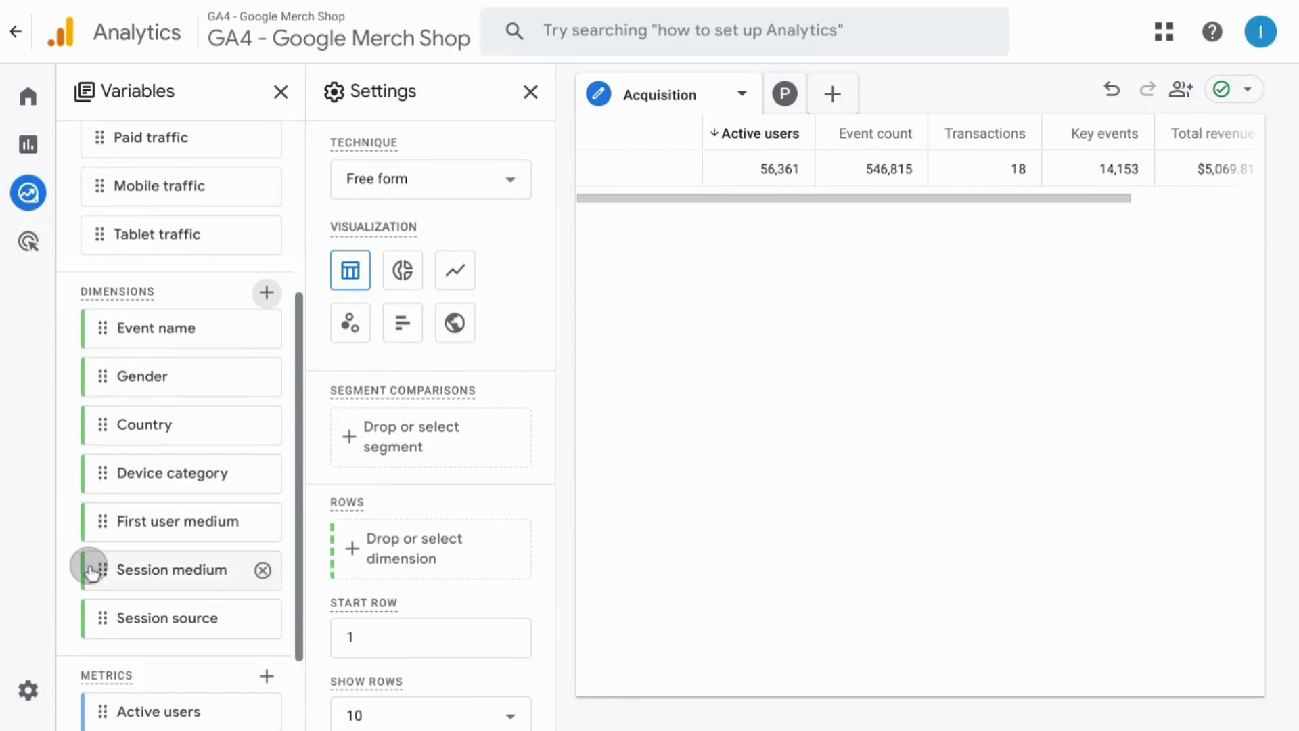
{"action": "left_click_drag", "start_coordinate": [87, 568], "coordinate": [379, 608]}
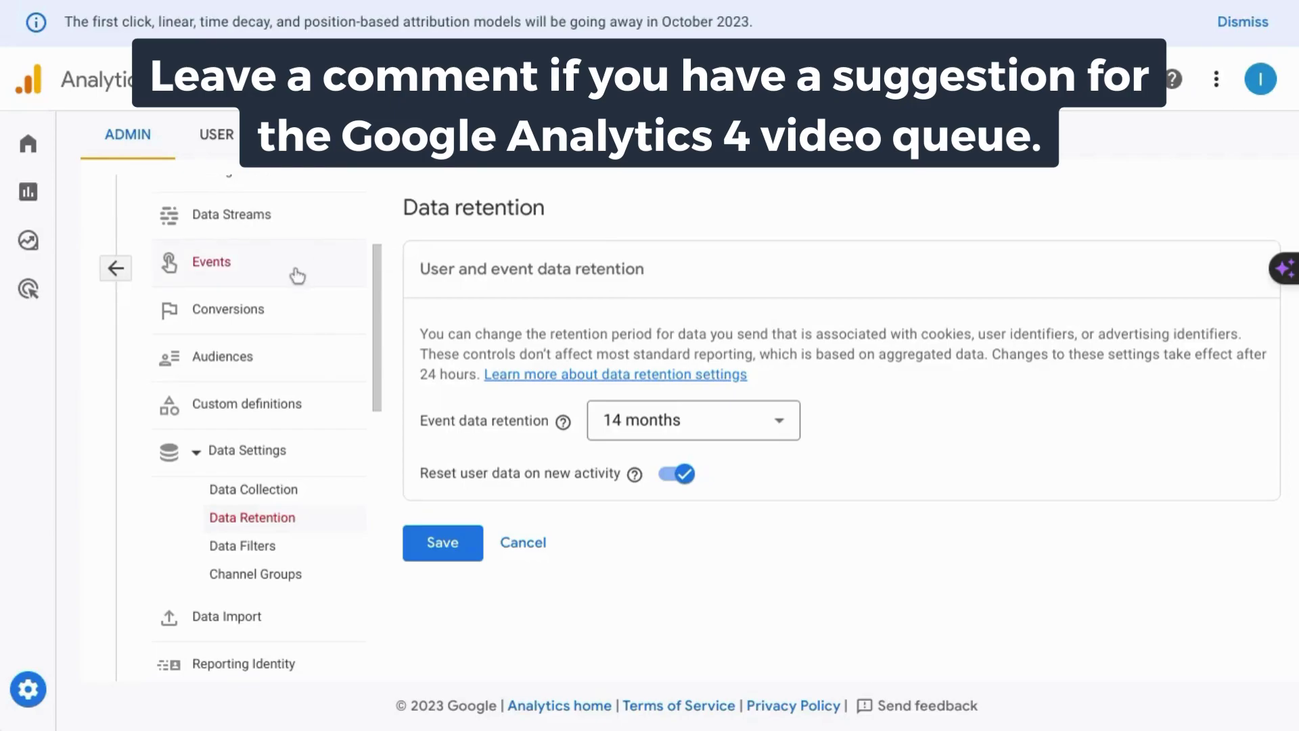
- Show the property's Data retention settings with event data kept for 14 months
{"action": "mouse_move", "coordinate": [64, 198]}
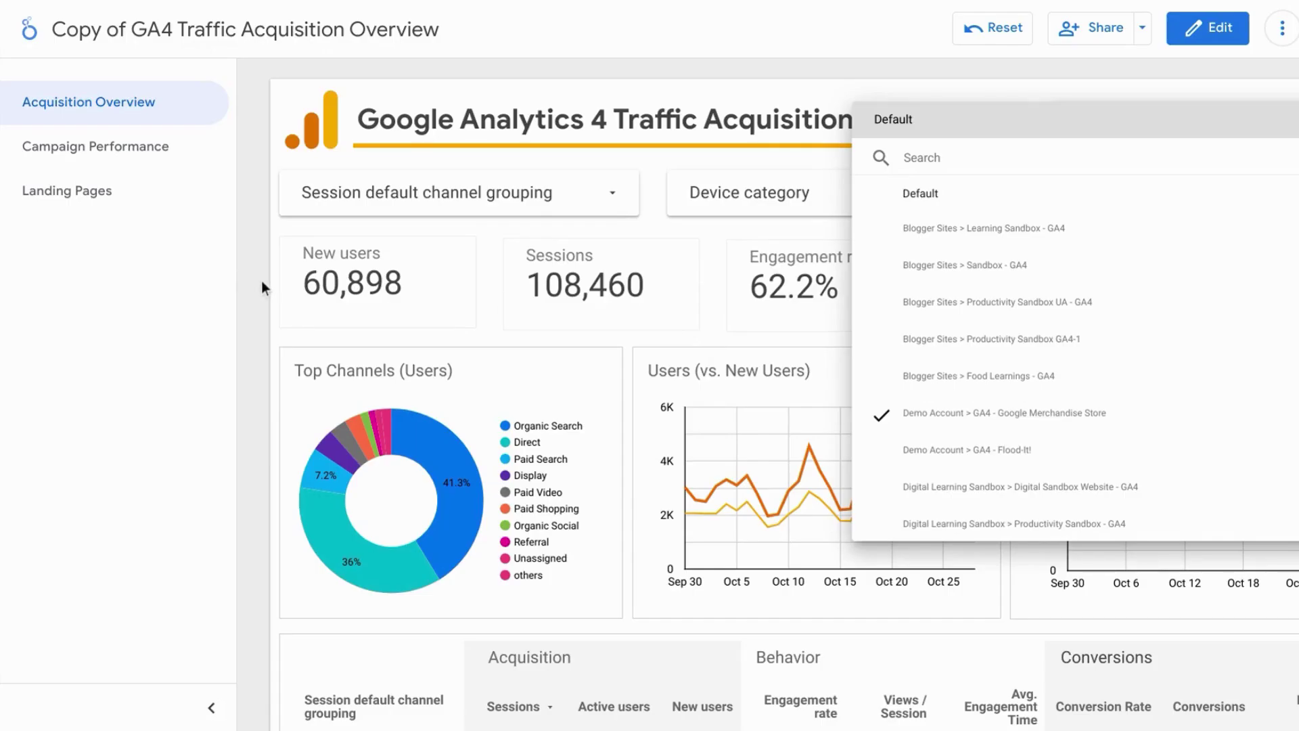
- Close the data-source list, keeping GA4 - Google Merchandise Store as the source
{"action": "left_click", "coordinate": [262, 281]}
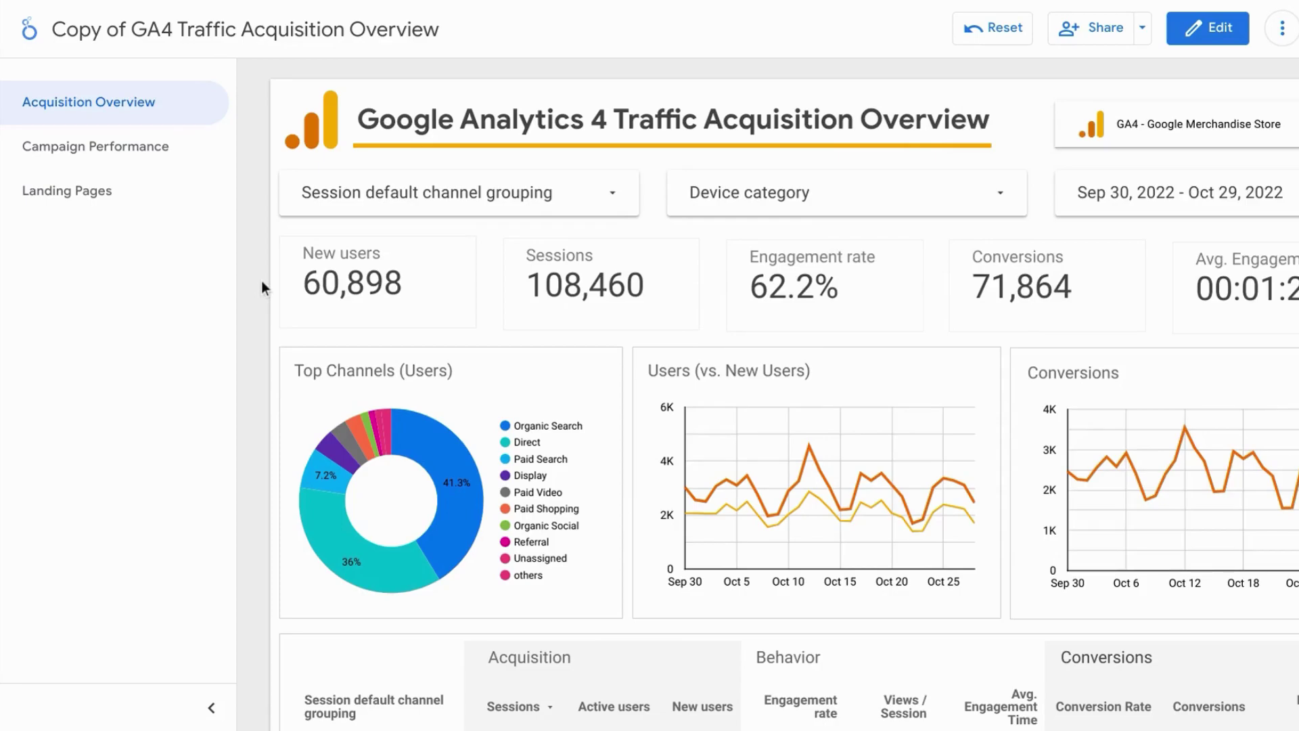